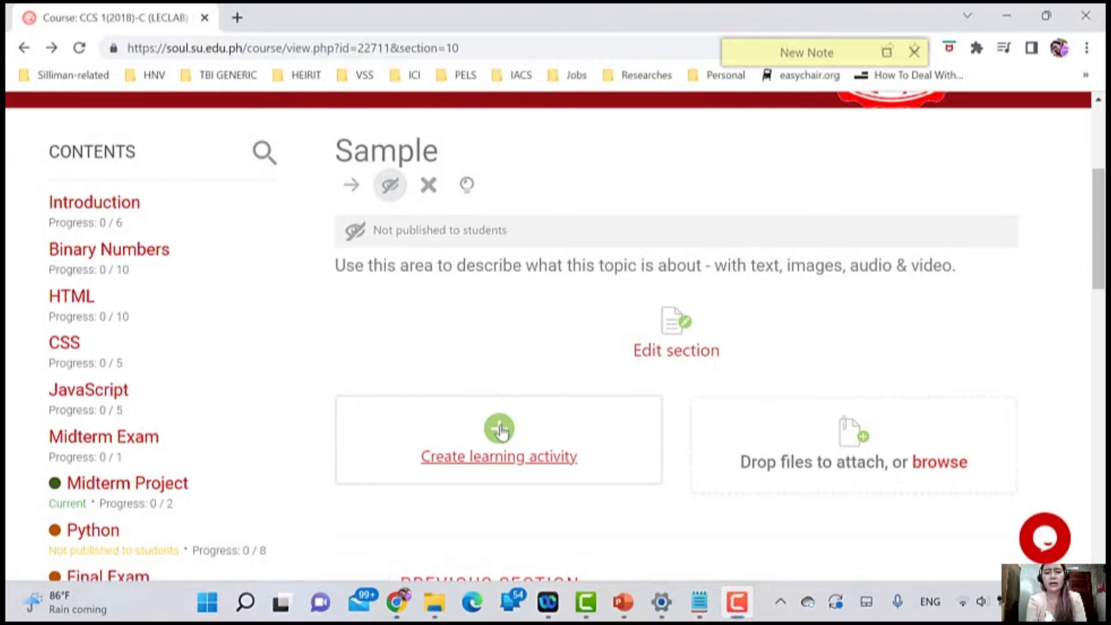
# Step: Find the Quiz activity by searching for "quiz" and add a new Quiz to the Sample section
pyautogui.click(499, 429)
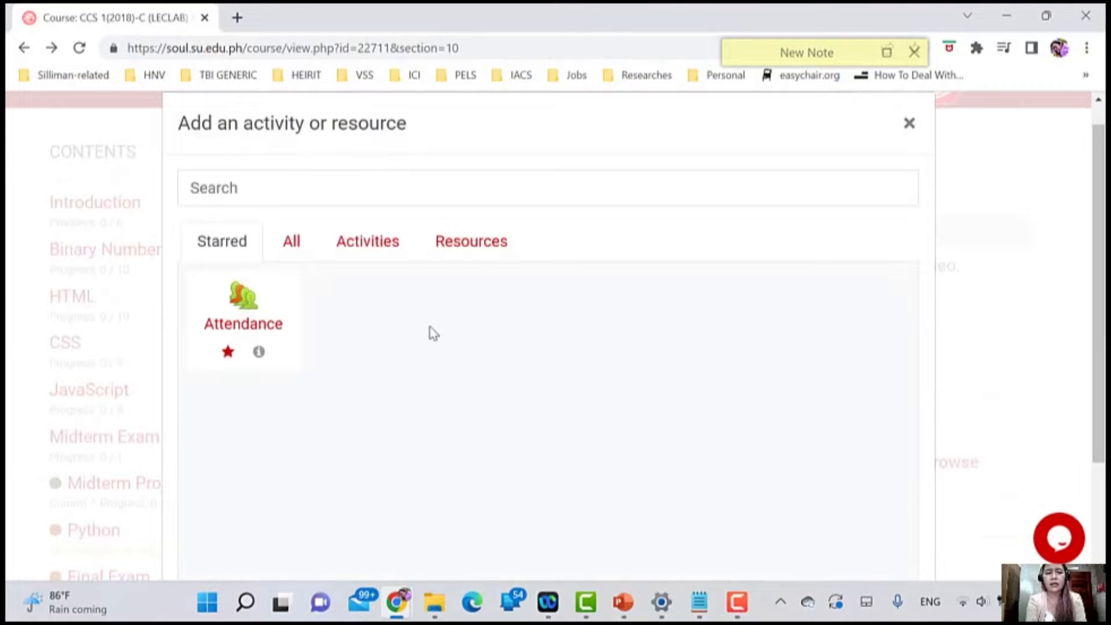
pyautogui.click(367, 195)
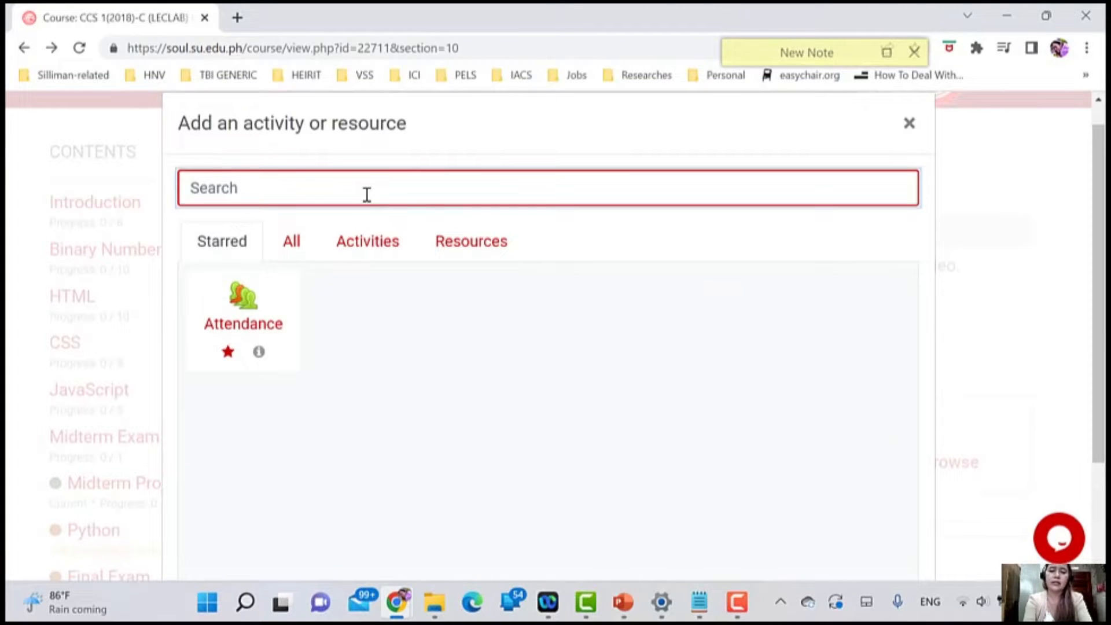
pyautogui.write('qui')
pyautogui.hotkey('ctrl', 'a')
pyautogui.write('z')
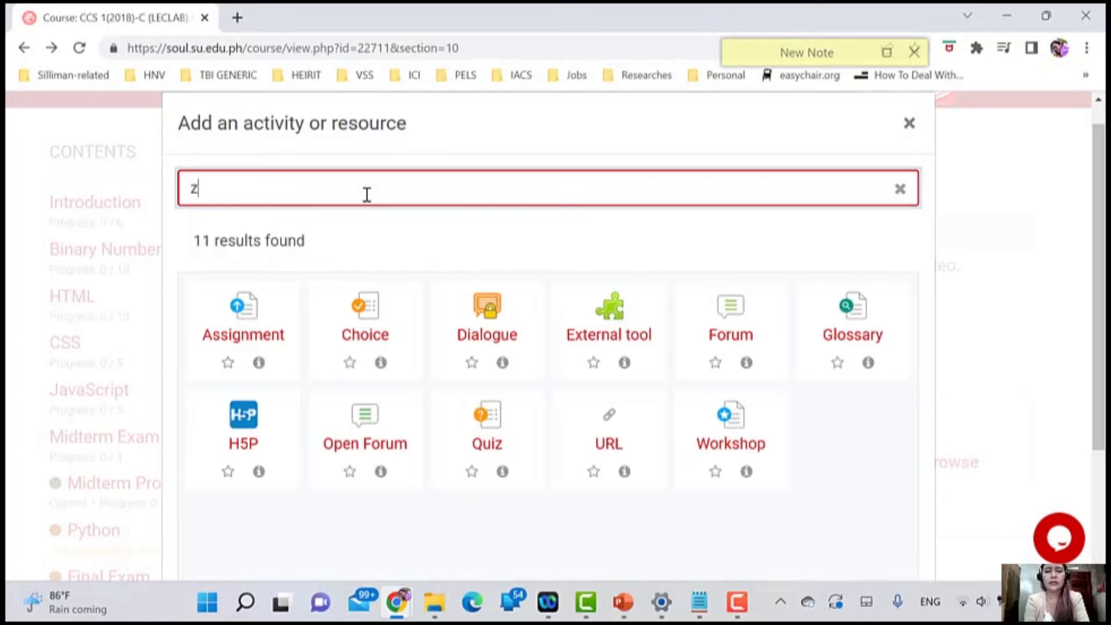
pyautogui.press('BackSpace')
pyautogui.write('quiz')
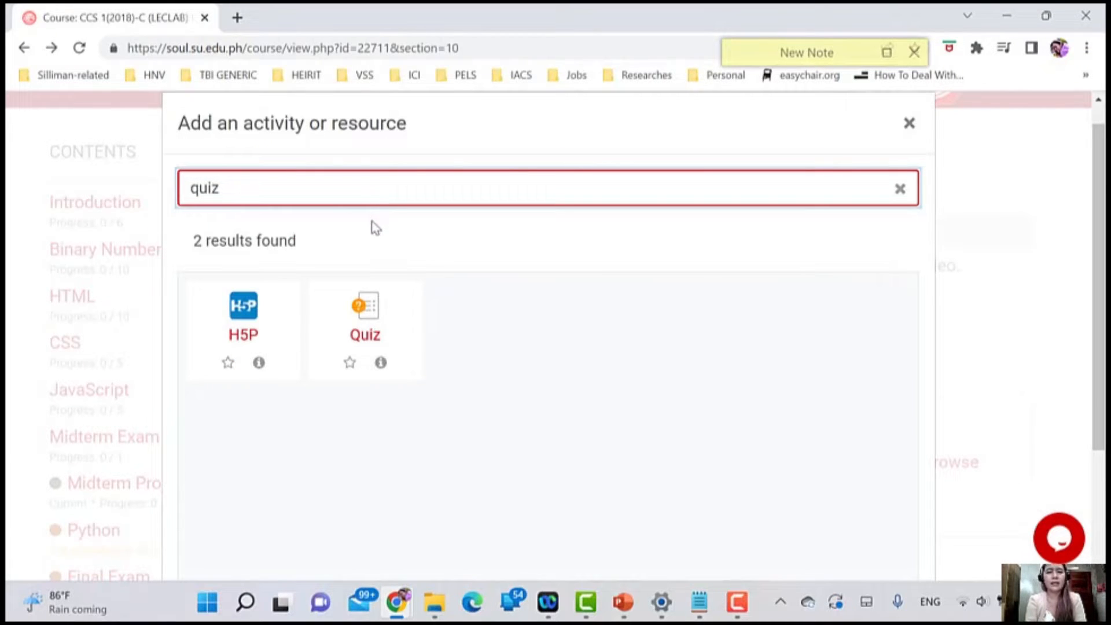
pyautogui.click(364, 324)
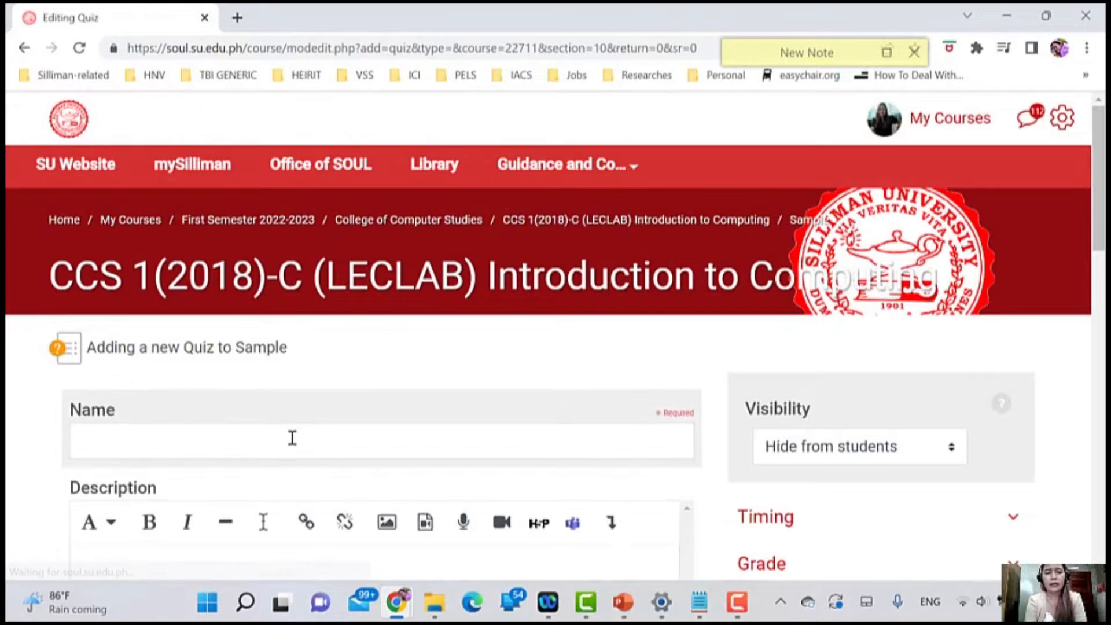
# Step: Name the new quiz "Final Exam"
pyautogui.click(292, 438)
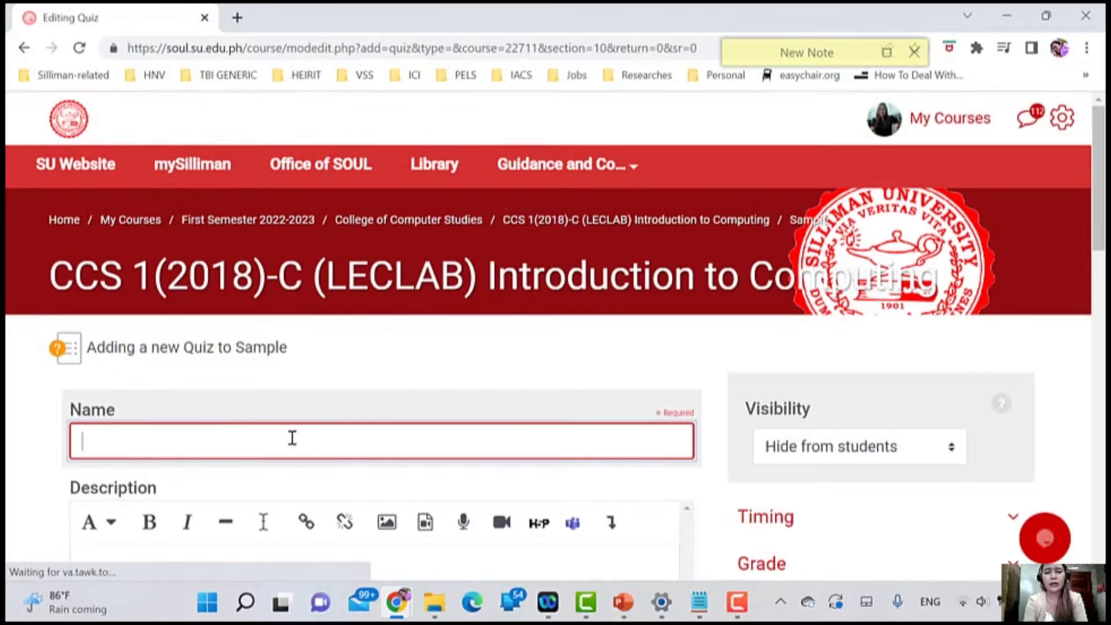
pyautogui.write('Final Exa')
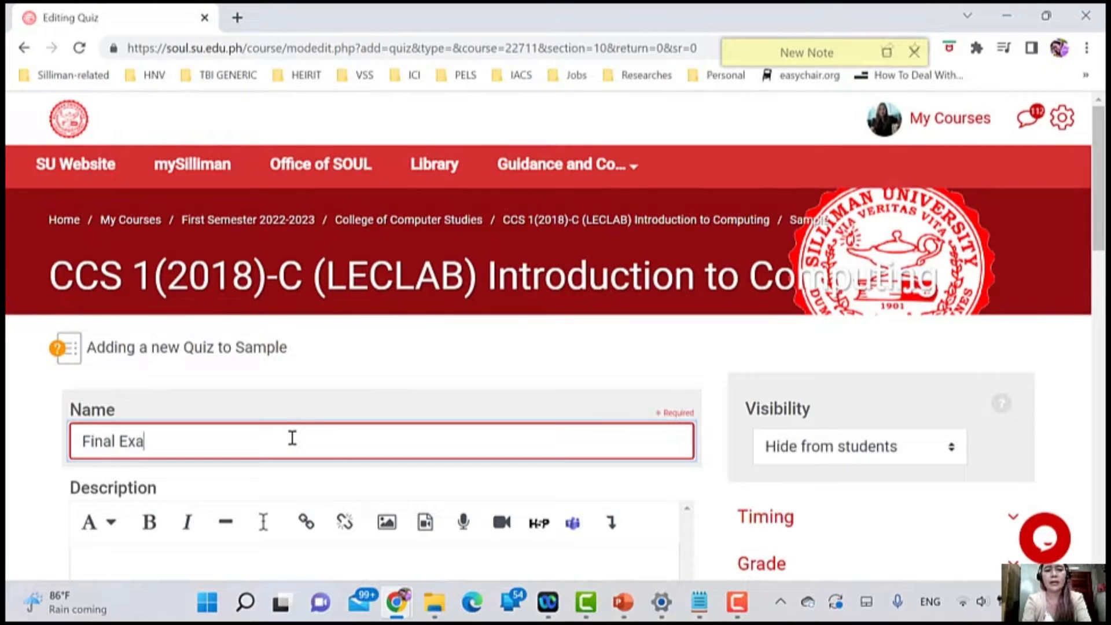
pyautogui.write('m')
# Step: Expand the quiz's Timing settings and place the text cursor in the Description field
pyautogui.scroll(-1, 292, 438)
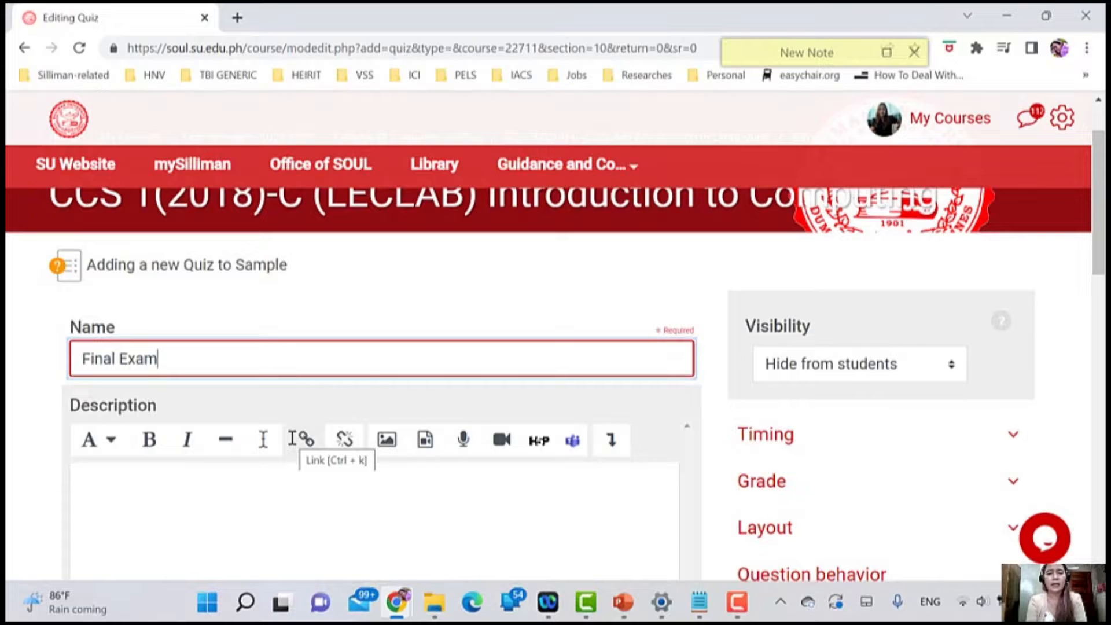
pyautogui.scroll(-1, 295, 442)
pyautogui.scroll(-1, 541, 352)
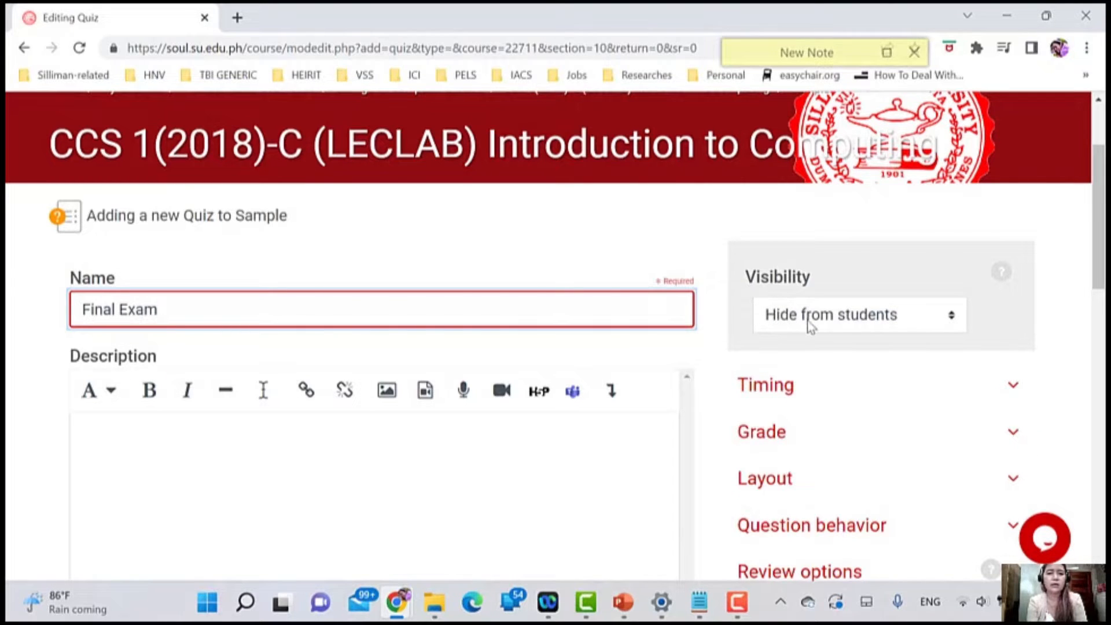
pyautogui.scroll(-1, 807, 324)
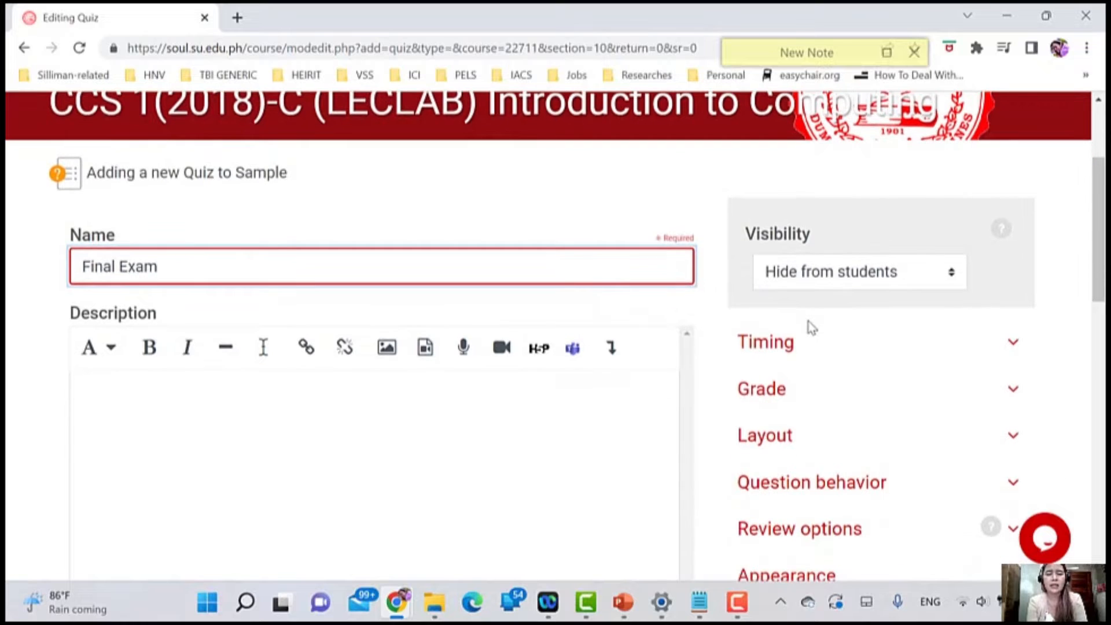
pyautogui.click(781, 344)
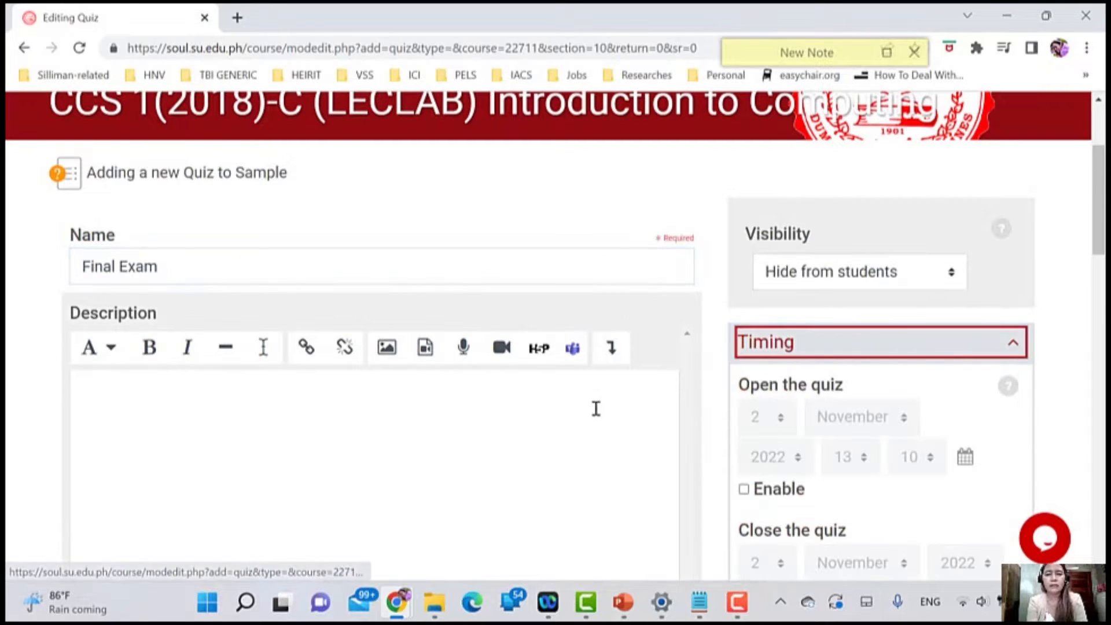
pyautogui.scroll(-1, 596, 409)
pyautogui.scroll(-1, 596, 408)
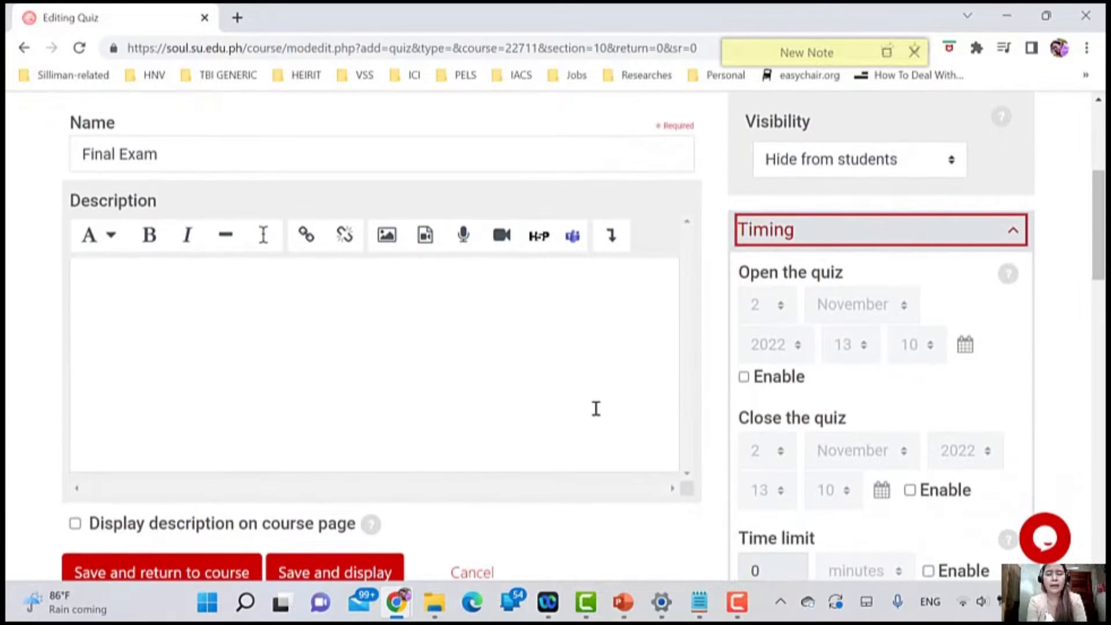
pyautogui.scroll(-1, 596, 409)
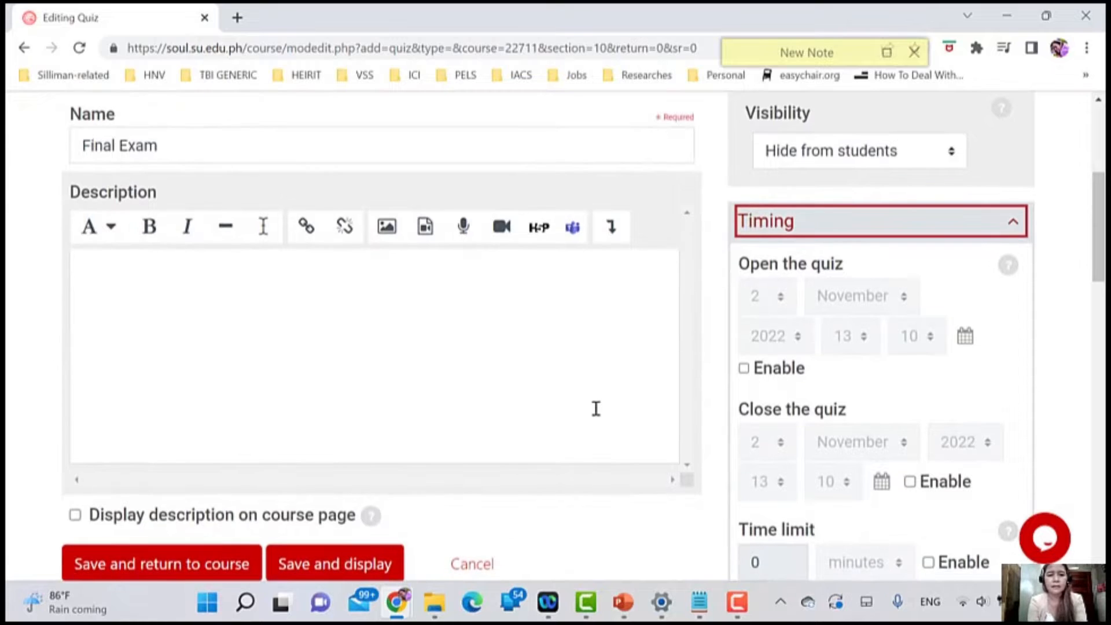
pyautogui.click(199, 372)
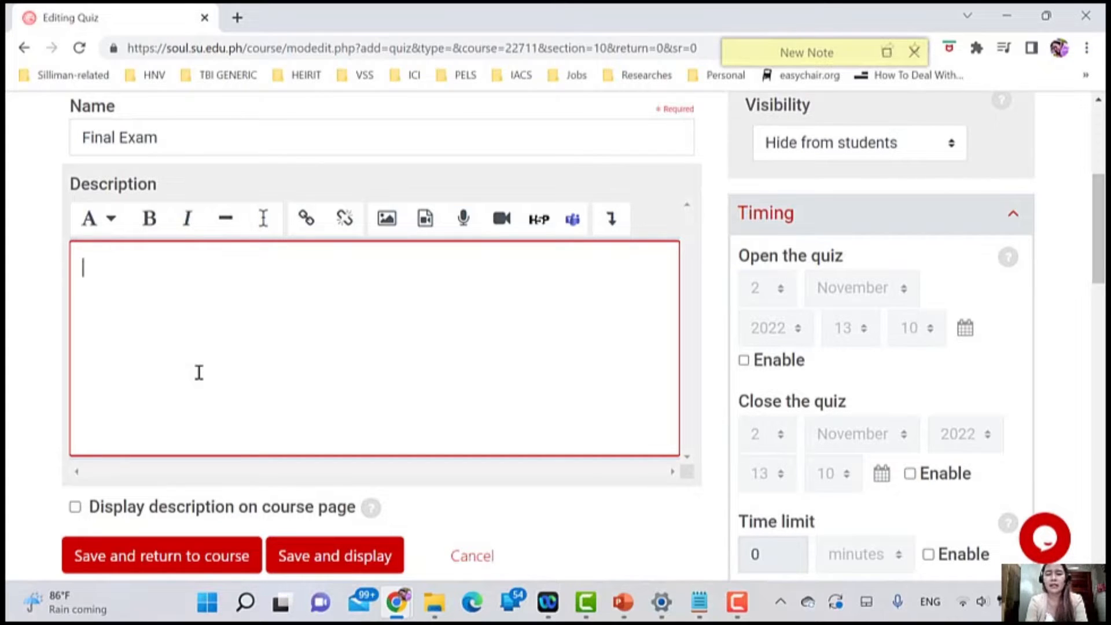
# Step: Choose Hide from students as the quiz's visibility
pyautogui.scroll(3, 340, 354)
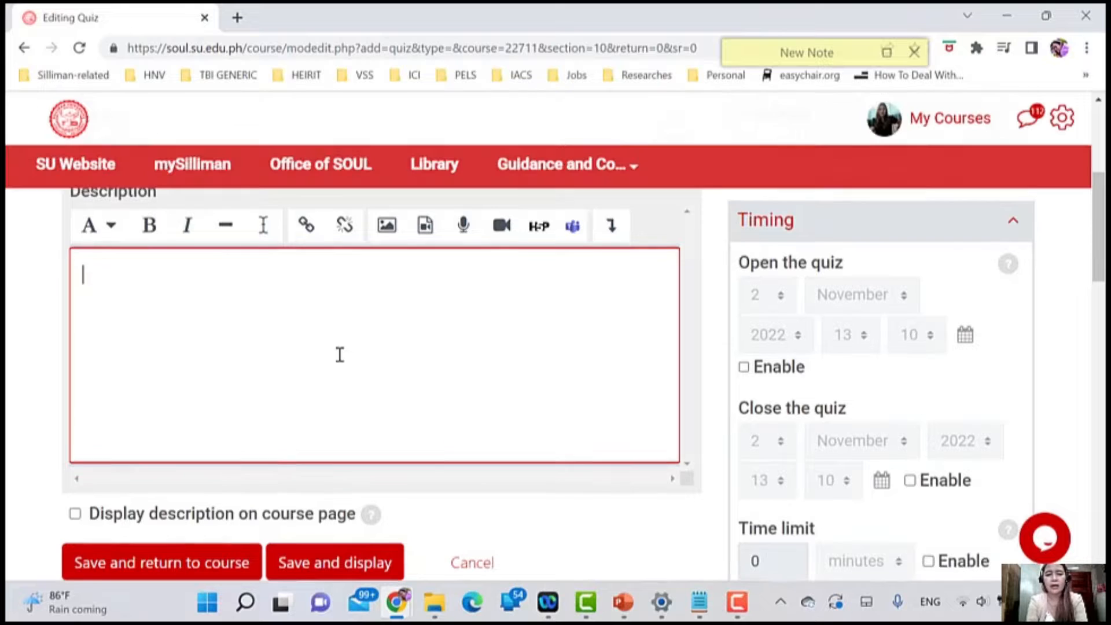
pyautogui.scroll(-1, 340, 354)
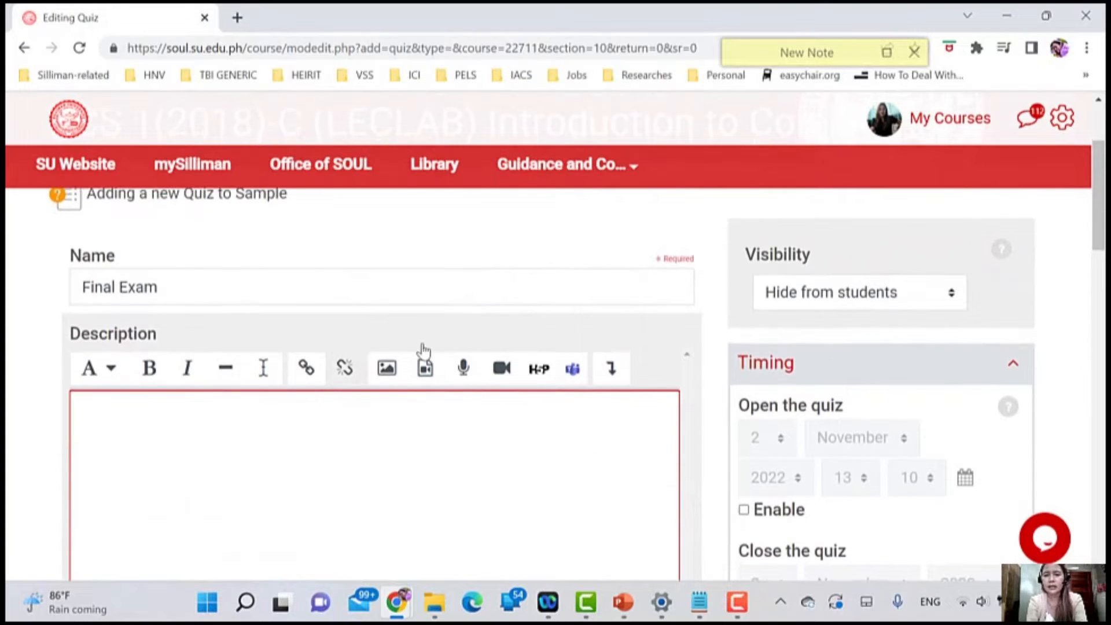
pyautogui.click(895, 299)
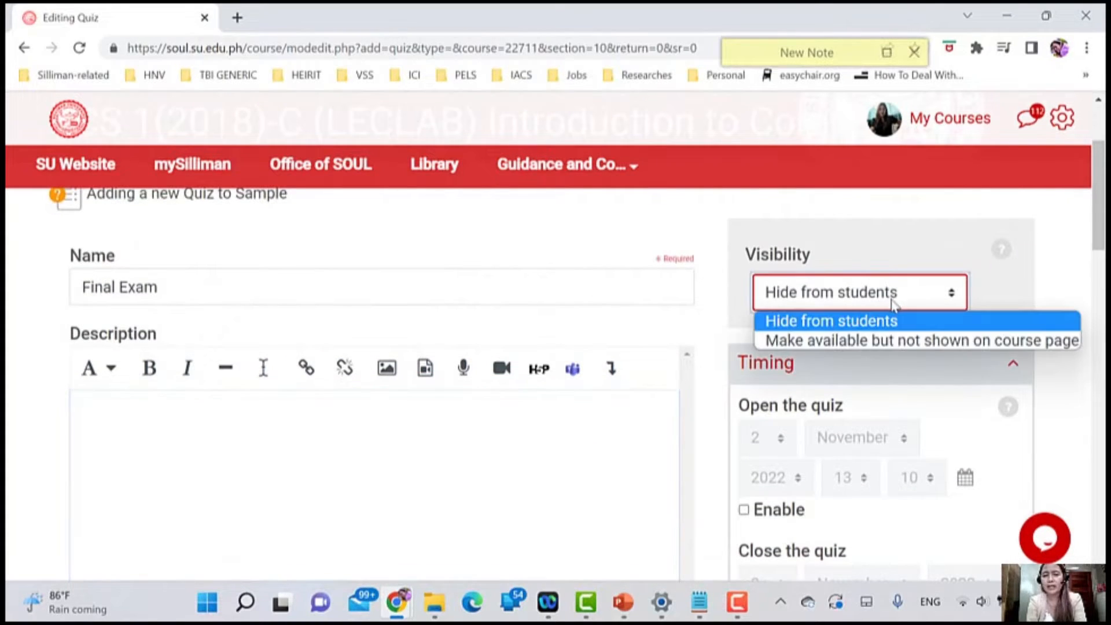
pyautogui.click(864, 325)
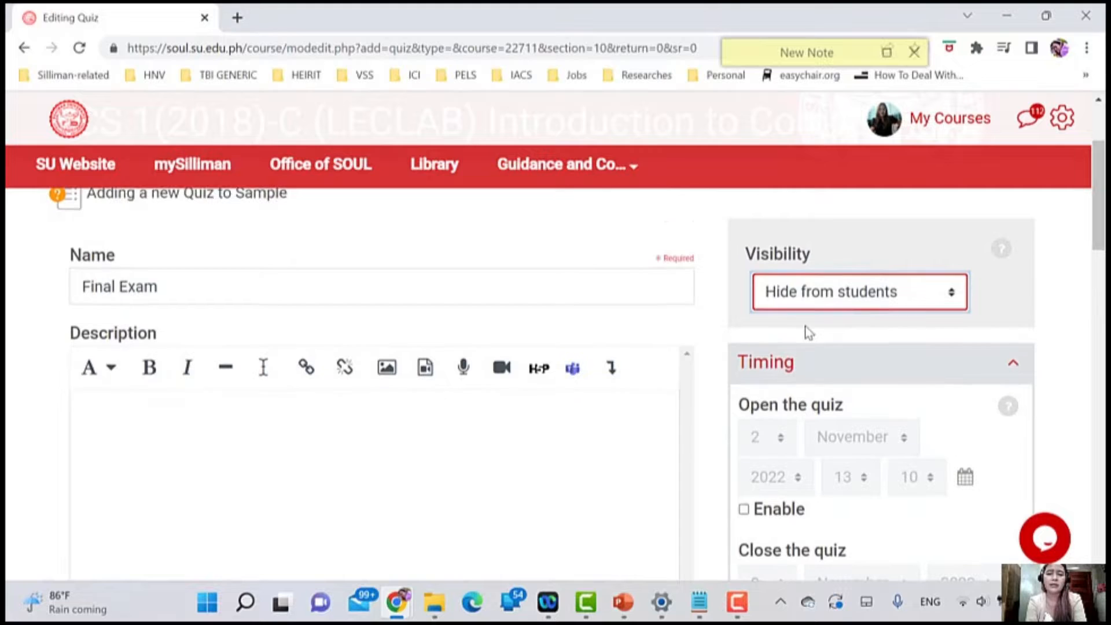
# Step: Enable the quiz's opening date and set it to 7 November 2022 at 13:00
pyautogui.scroll(-1, 806, 331)
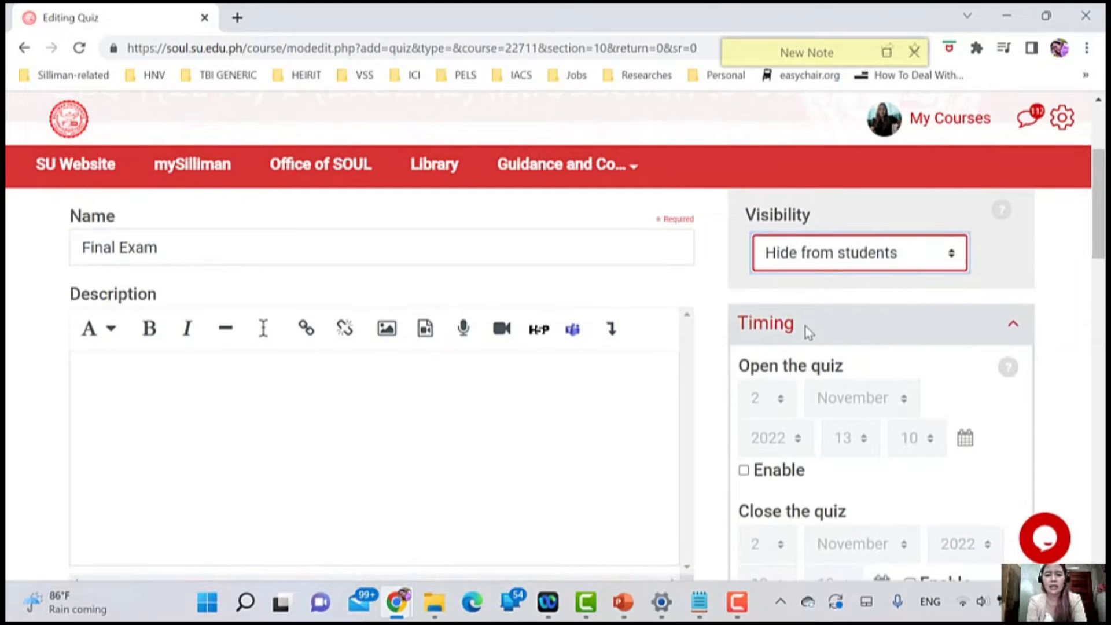
pyautogui.scroll(-2, 809, 332)
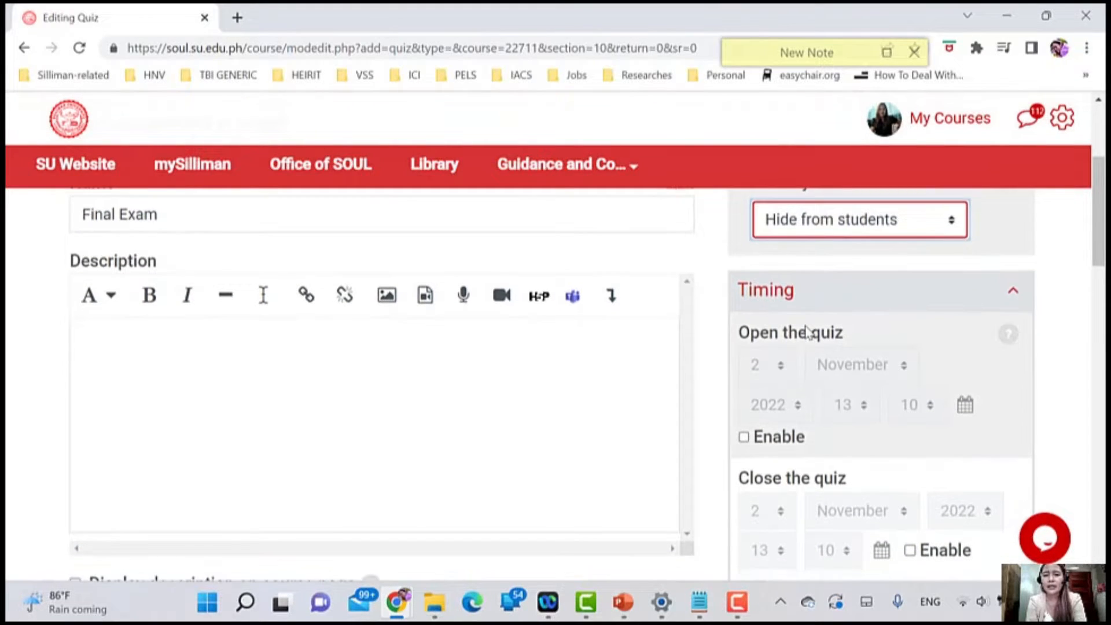
pyautogui.scroll(-2, 807, 333)
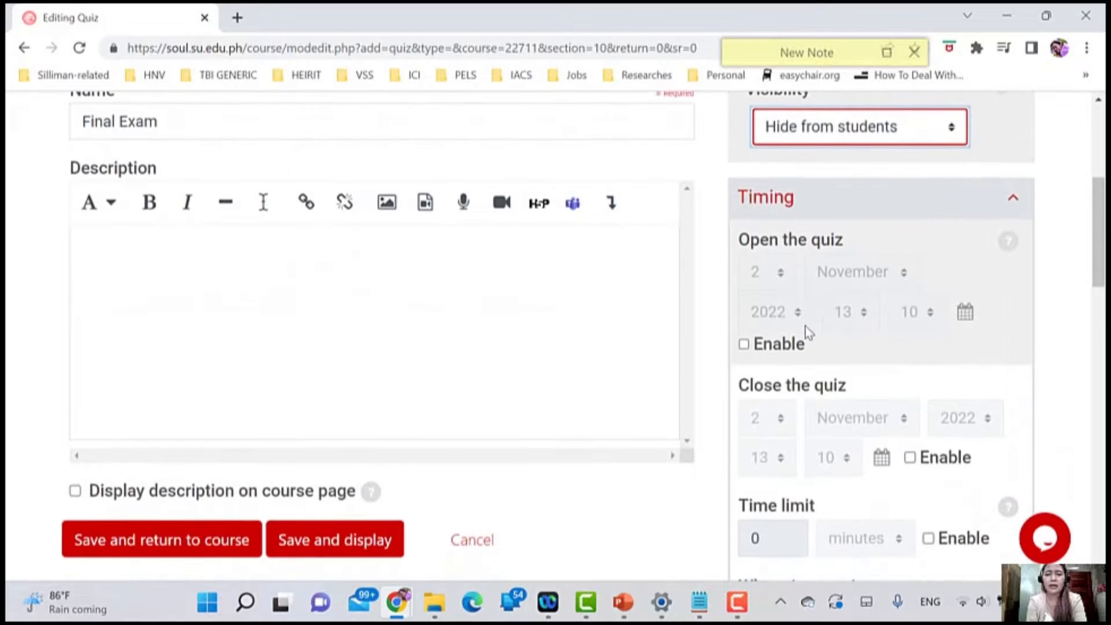
pyautogui.click(786, 349)
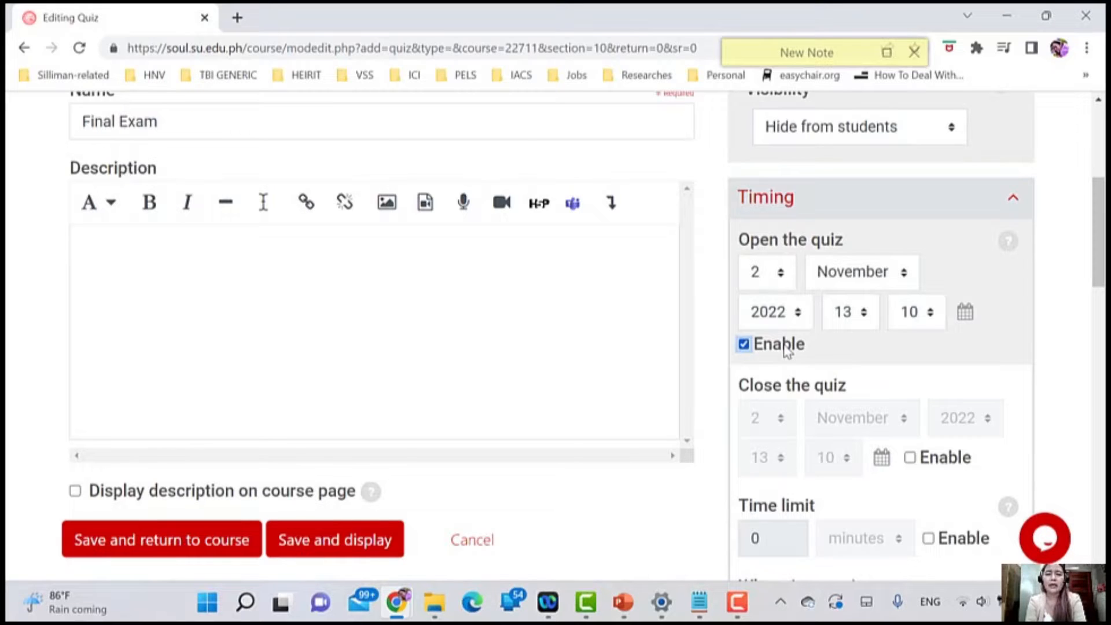
pyautogui.click(789, 284)
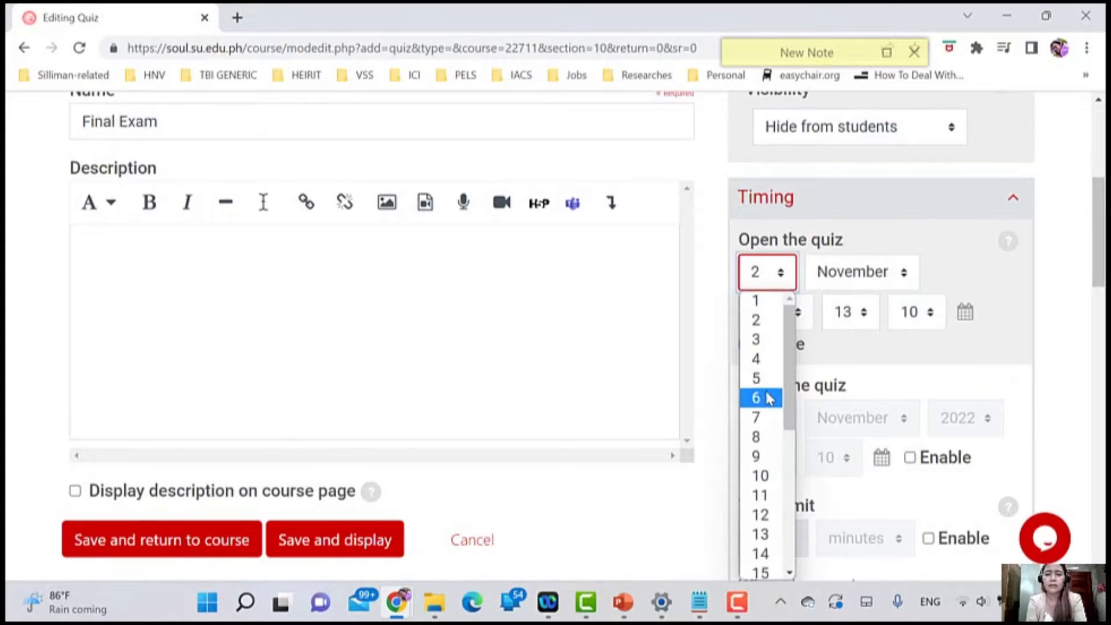
pyautogui.click(768, 418)
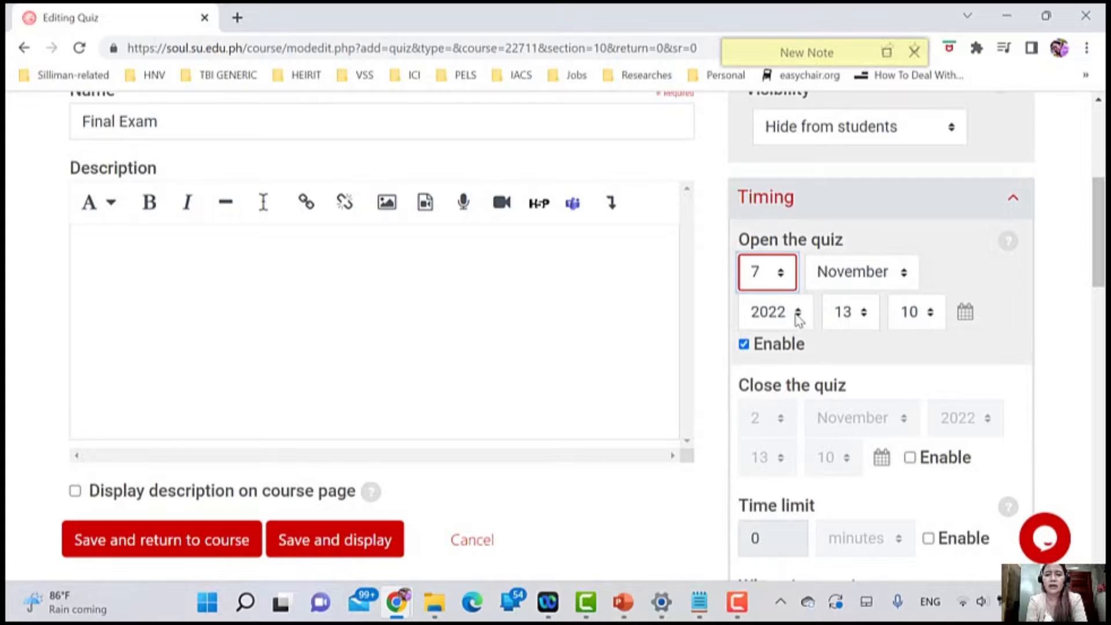
pyautogui.click(844, 315)
pyautogui.click(859, 318)
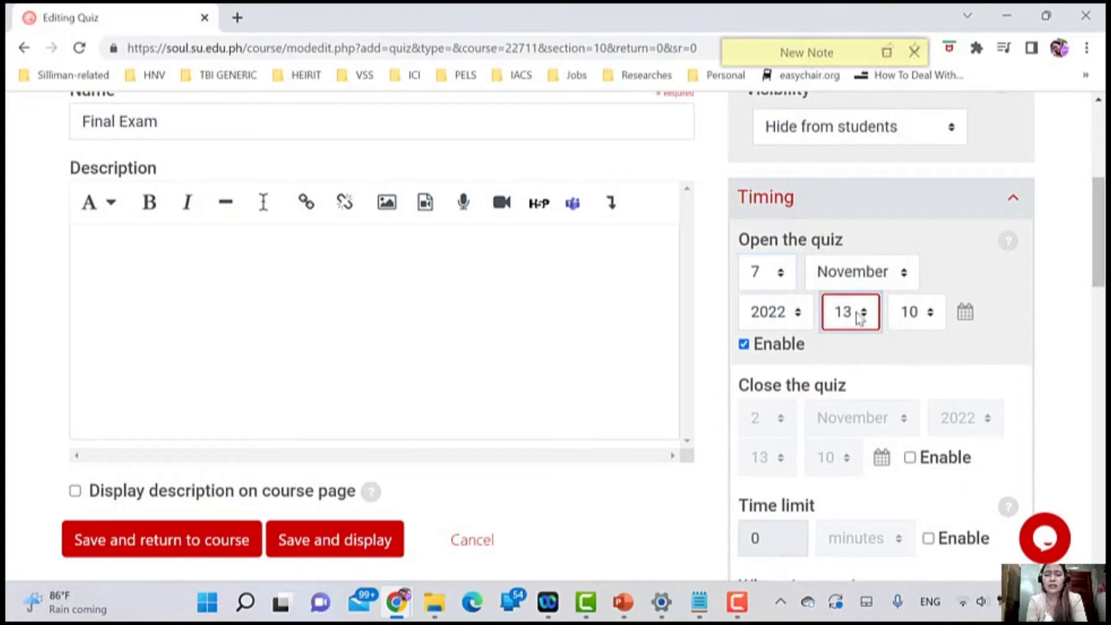
pyautogui.click(912, 323)
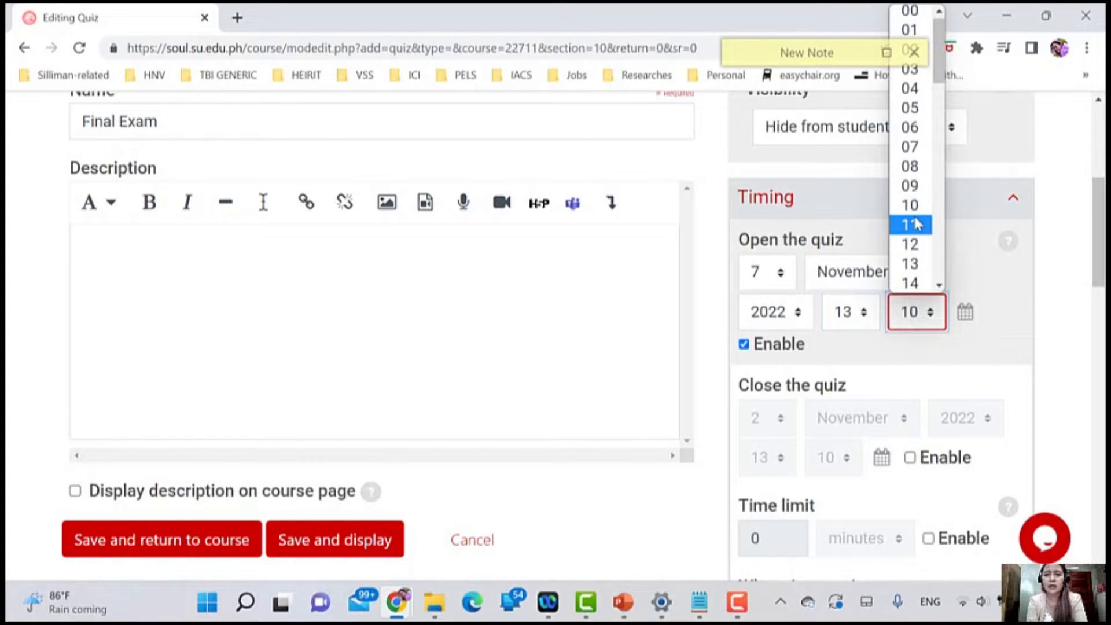
pyautogui.click(904, 14)
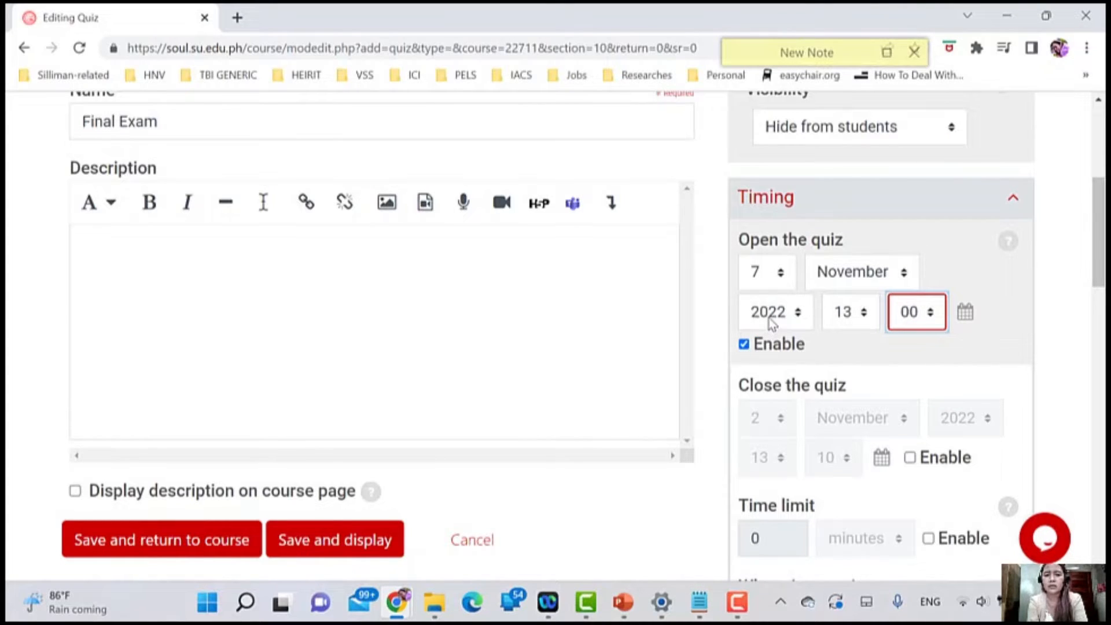
# Step: Enable the quiz's closing date and set it to 8 November 2022 at 12:59
pyautogui.scroll(-2, 939, 355)
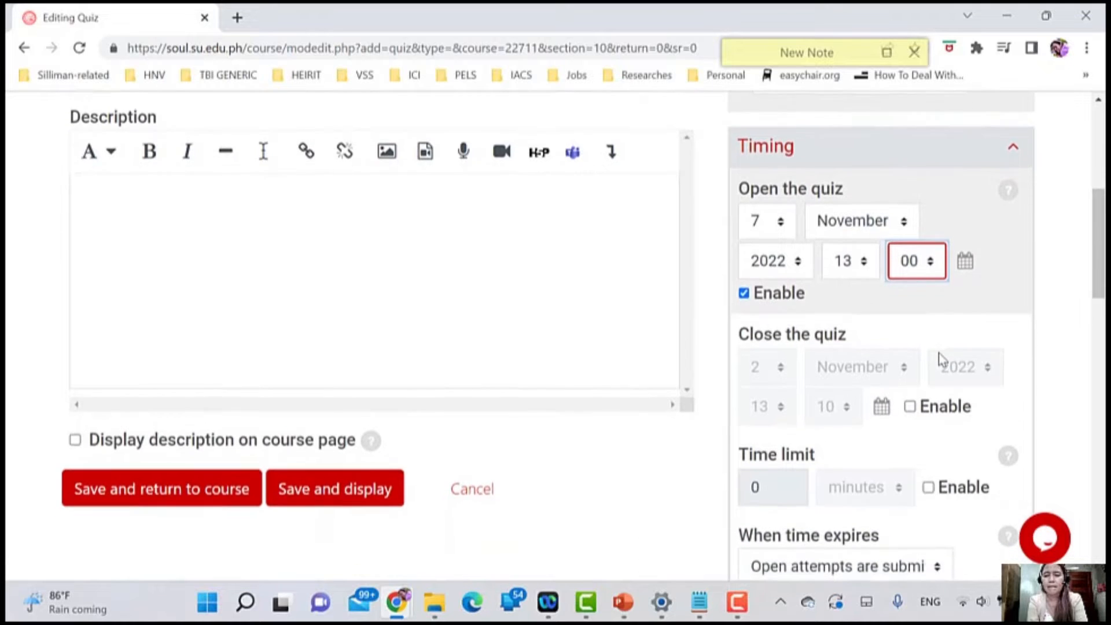
pyautogui.doubleClick(930, 372)
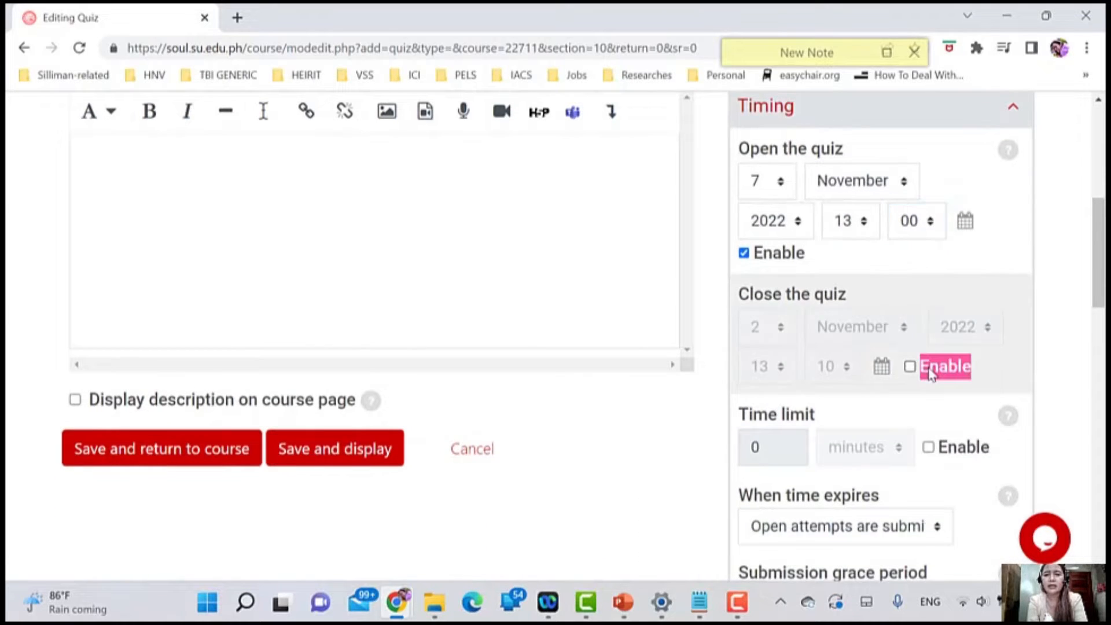
pyautogui.click(910, 366)
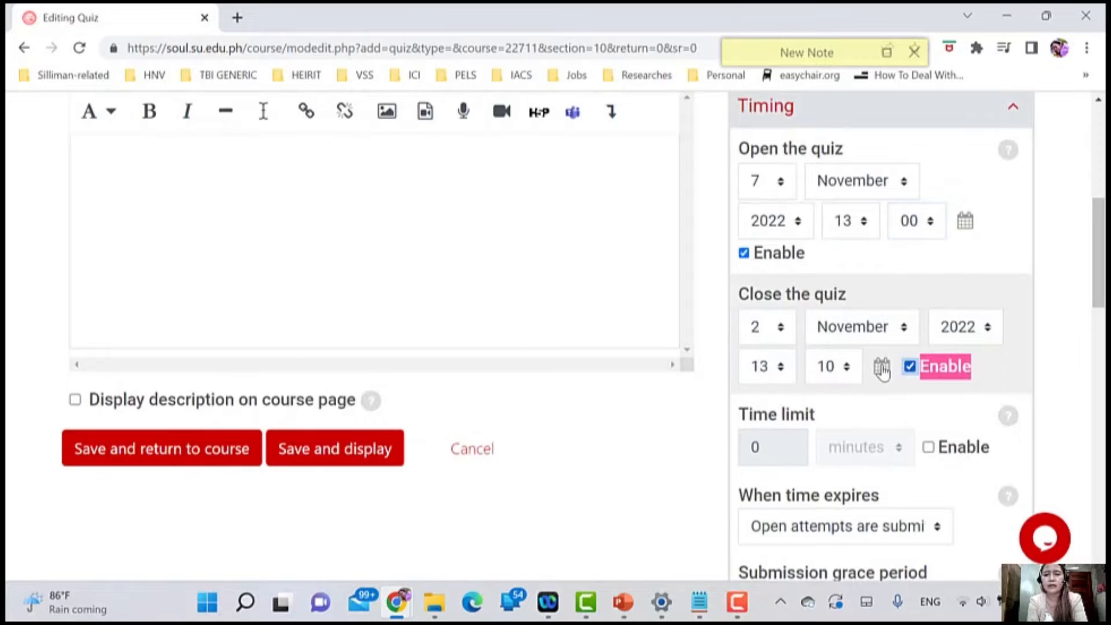
pyautogui.click(767, 330)
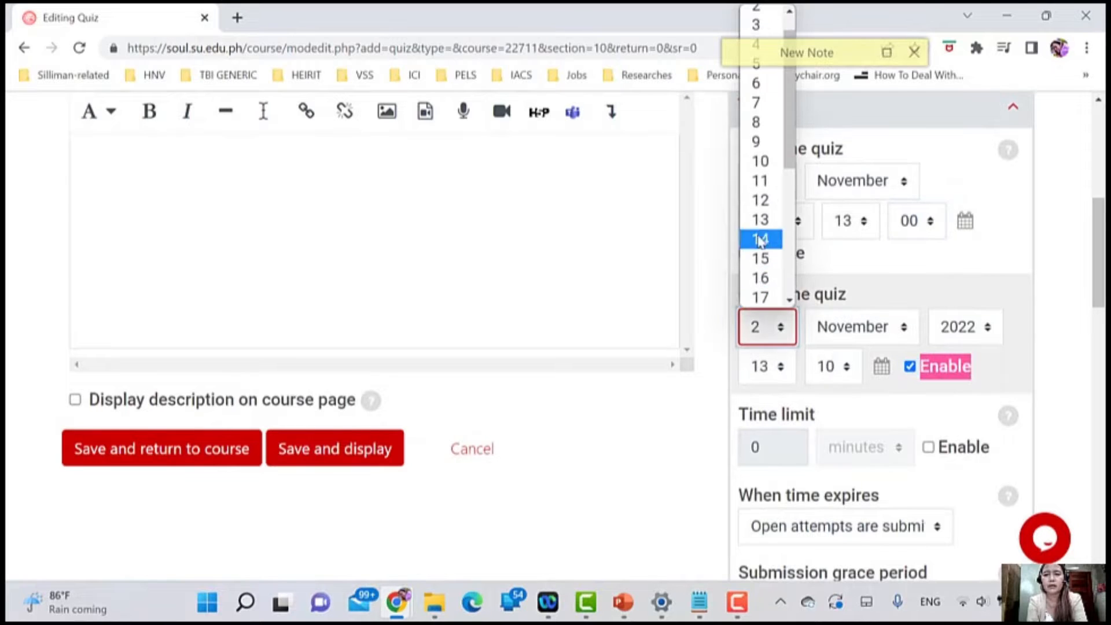
pyautogui.click(758, 121)
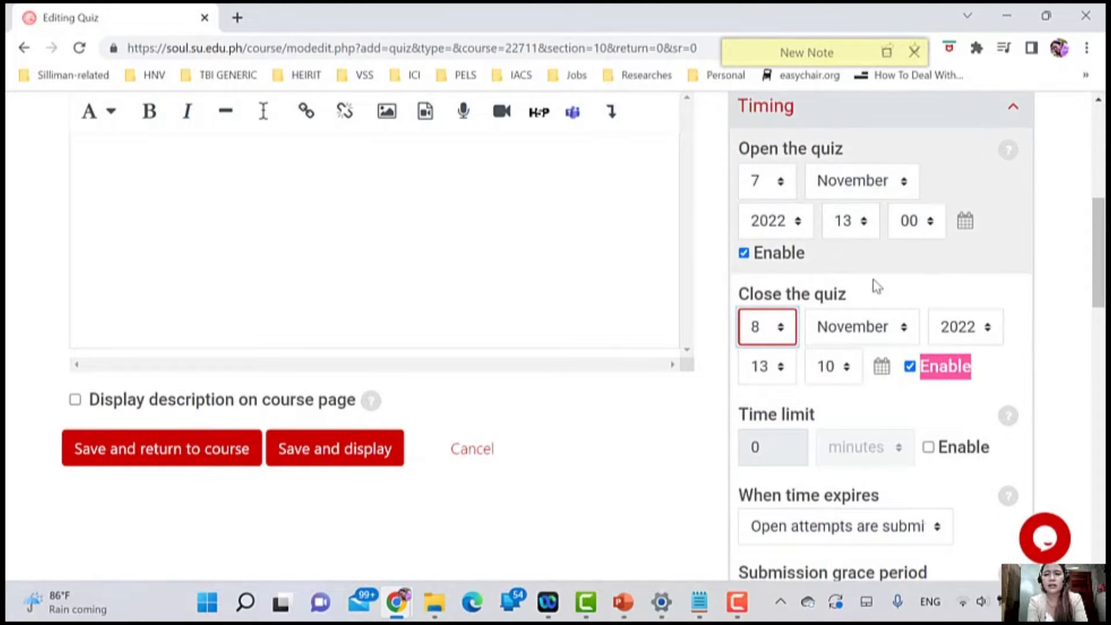
pyautogui.click(779, 369)
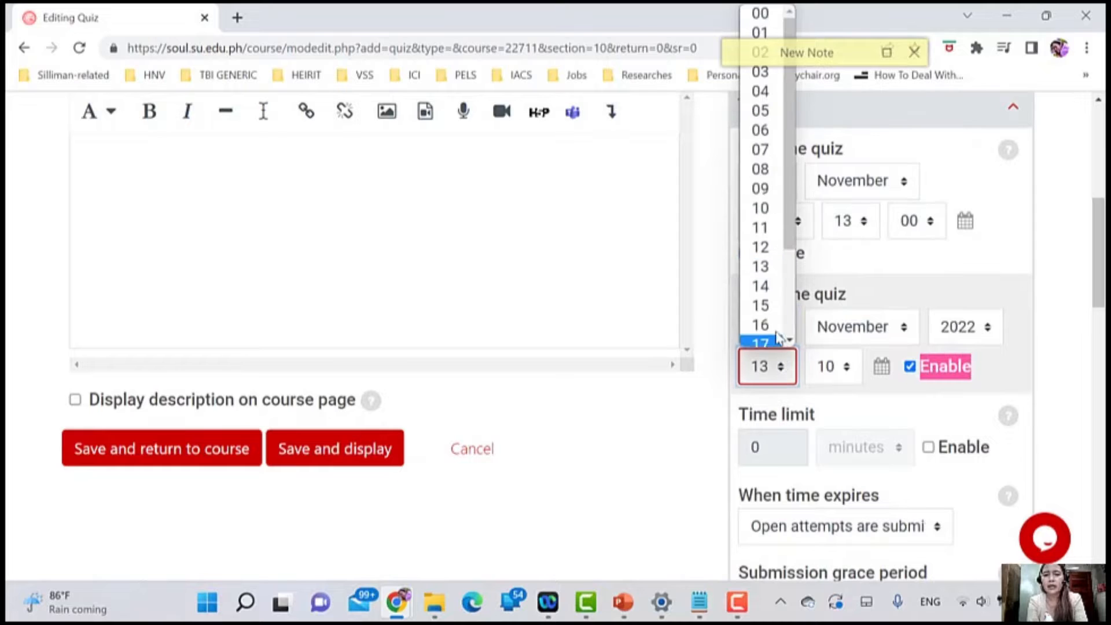
pyautogui.click(759, 241)
pyautogui.click(839, 368)
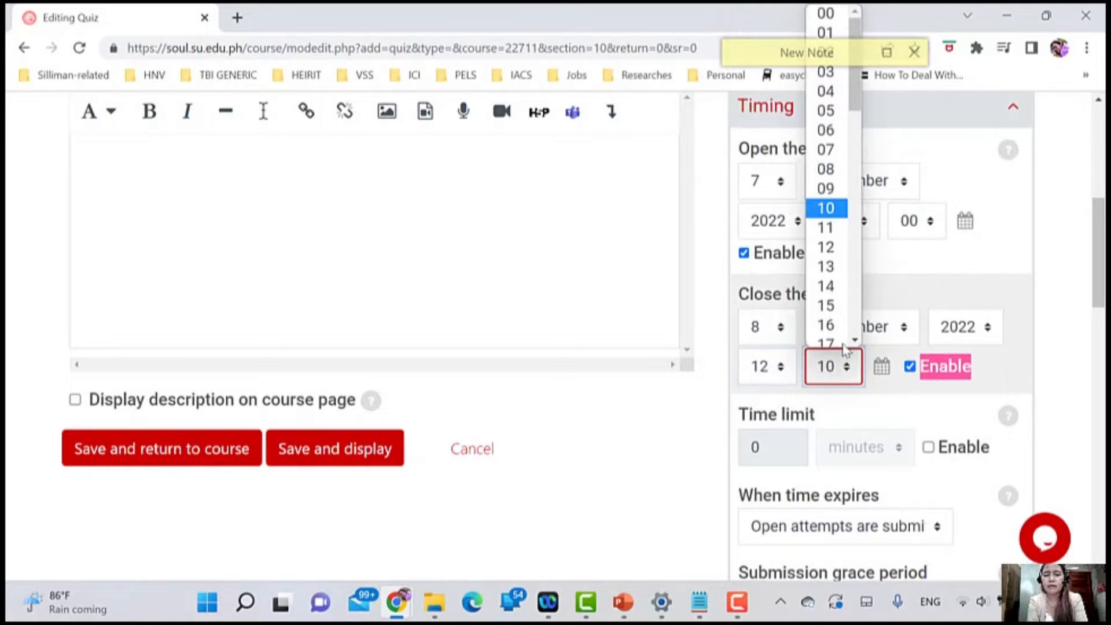
pyautogui.moveTo(857, 107); pyautogui.dragTo(856, 324)
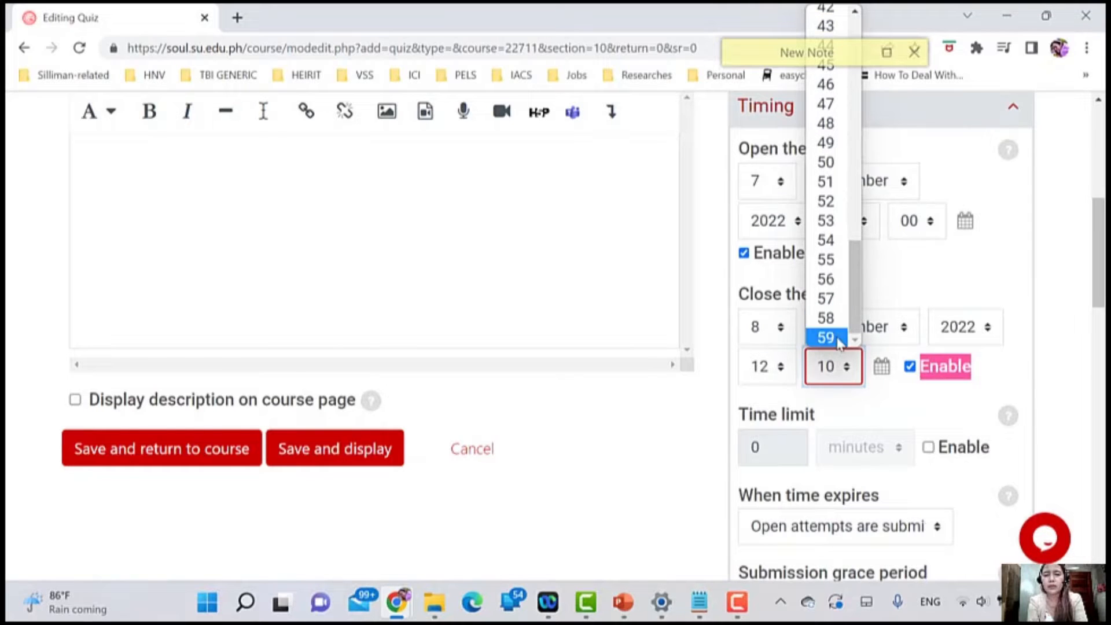
pyautogui.click(850, 338)
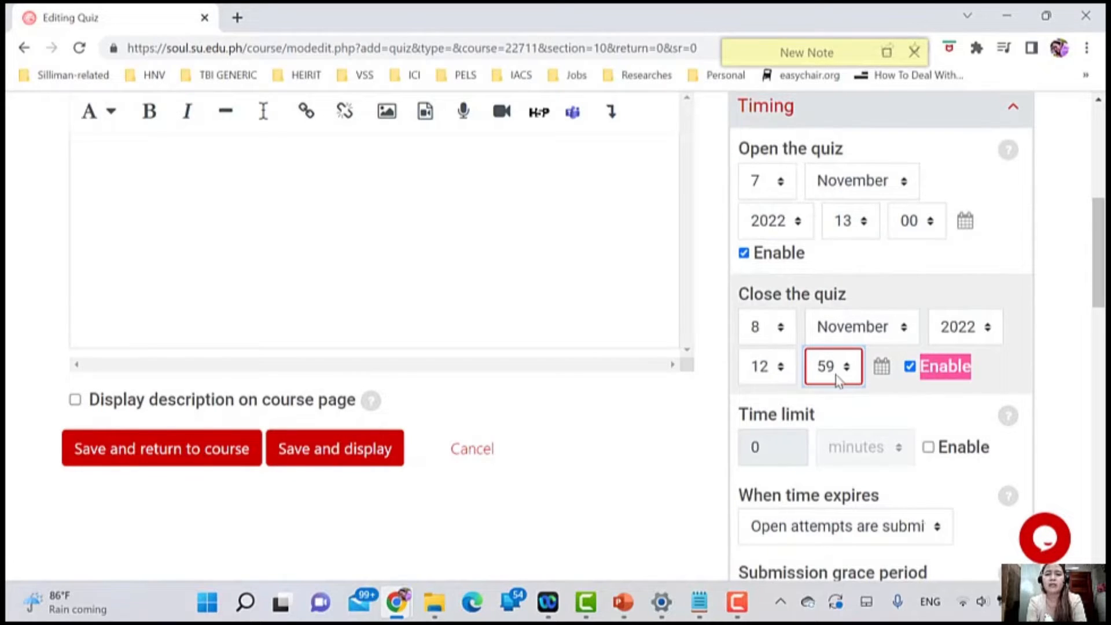
# Step: Enable the quiz's time limit and set it to 30 minutes
pyautogui.scroll(-1, 839, 381)
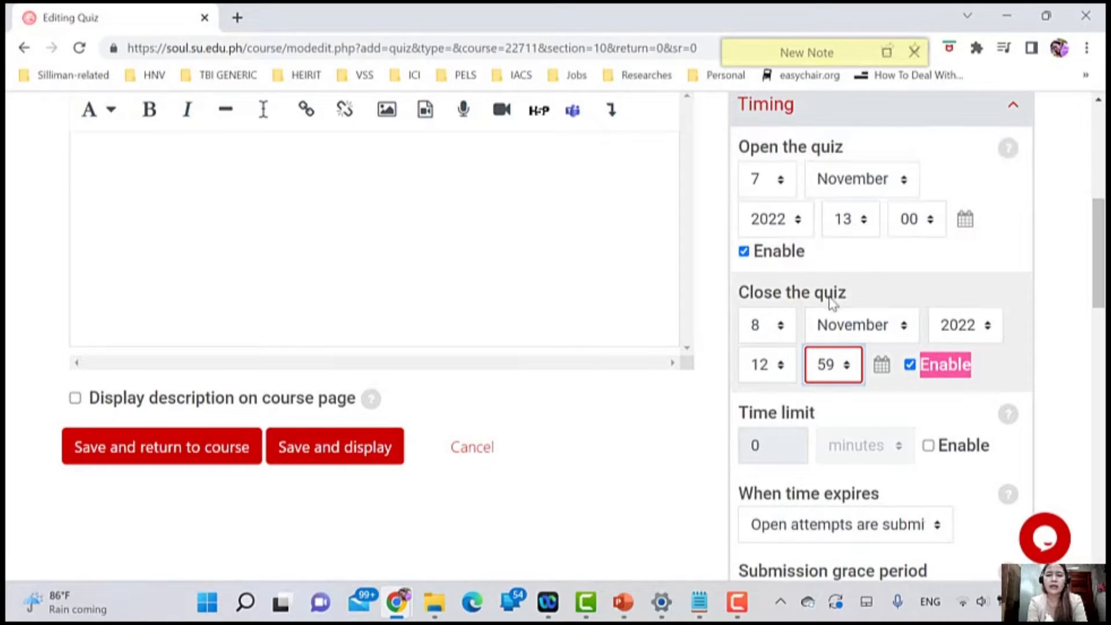
pyautogui.scroll(-1, 828, 400)
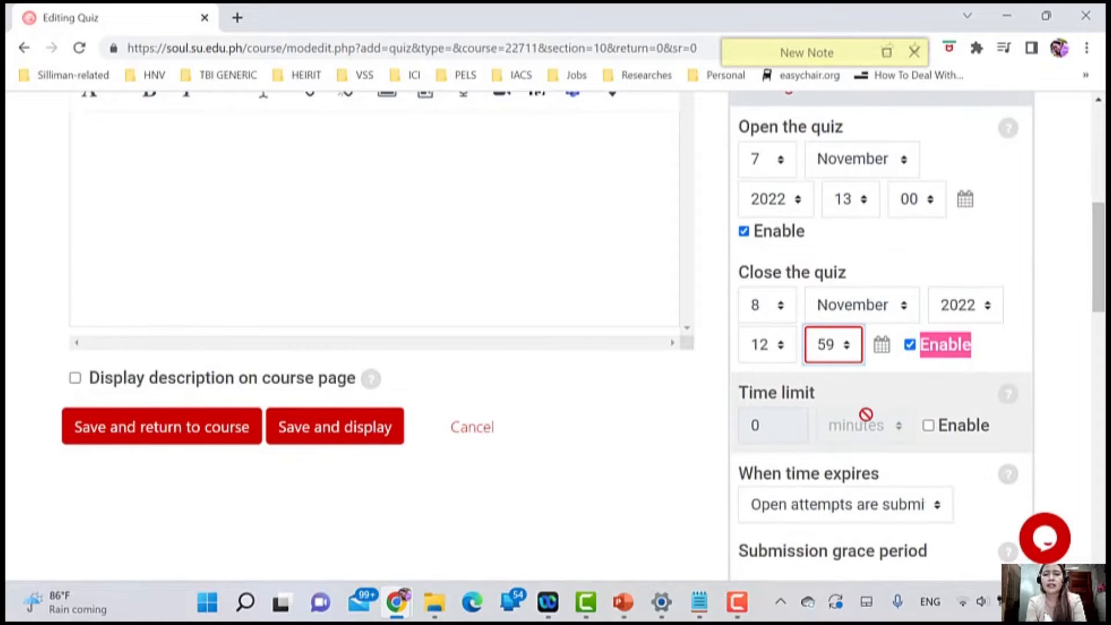
pyautogui.click(929, 427)
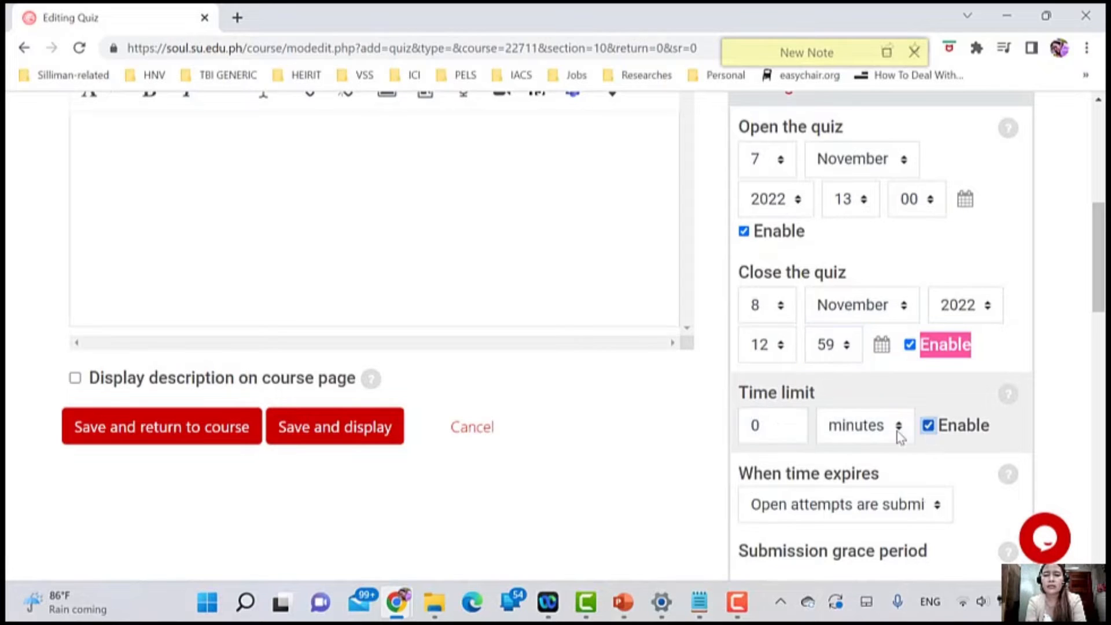
pyautogui.moveTo(783, 428); pyautogui.dragTo(725, 442)
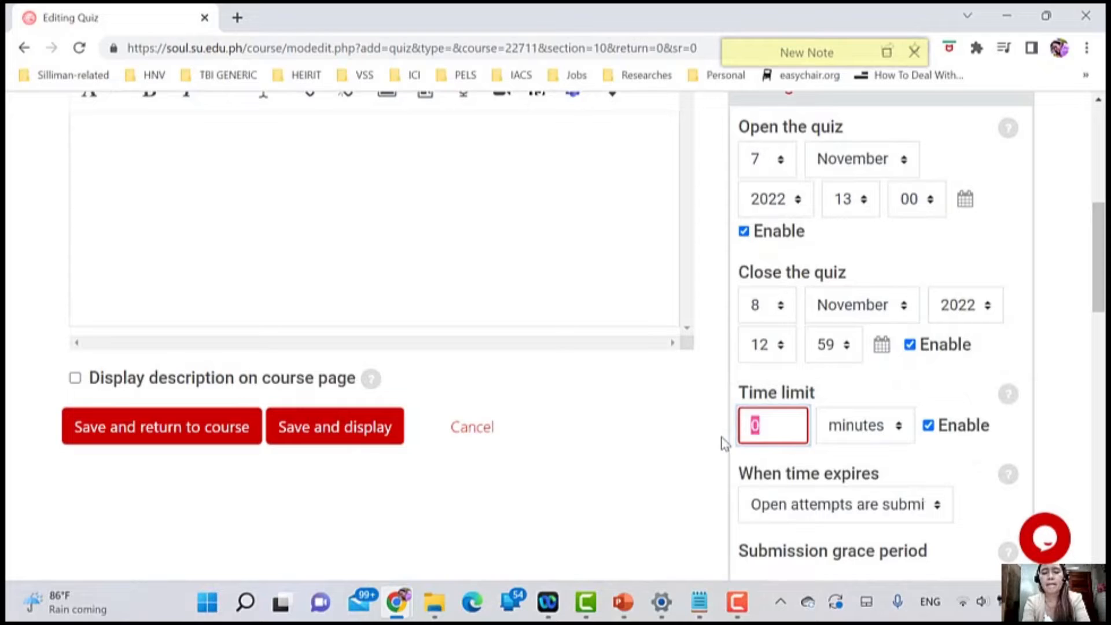
pyautogui.write('30')
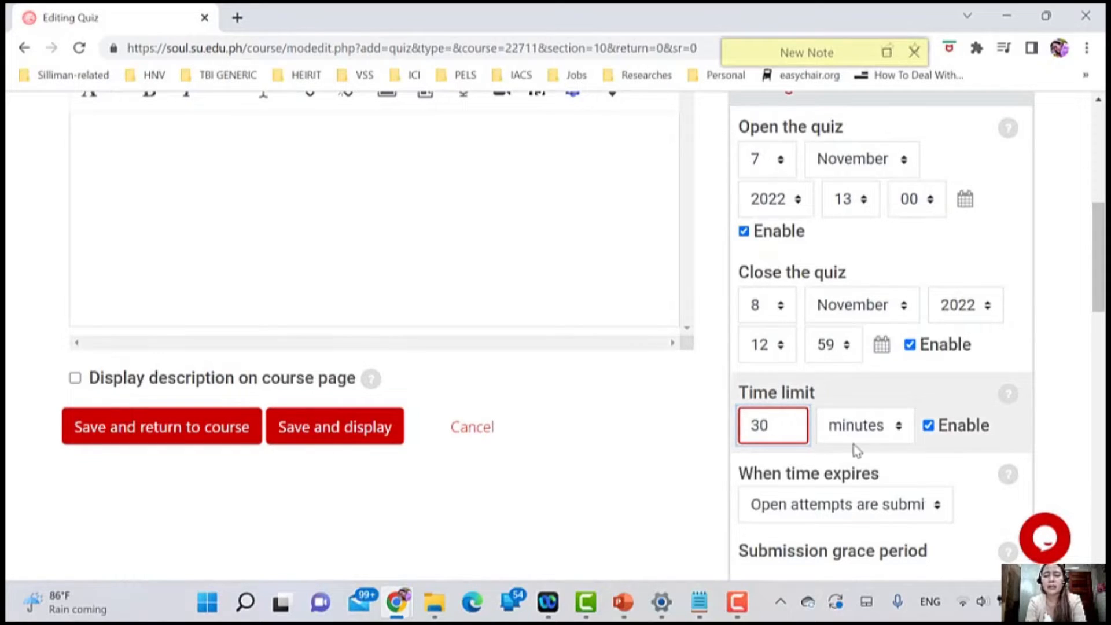
# Step: Turn the quiz's time limit off and on again, and look through its available time units
pyautogui.click(936, 429)
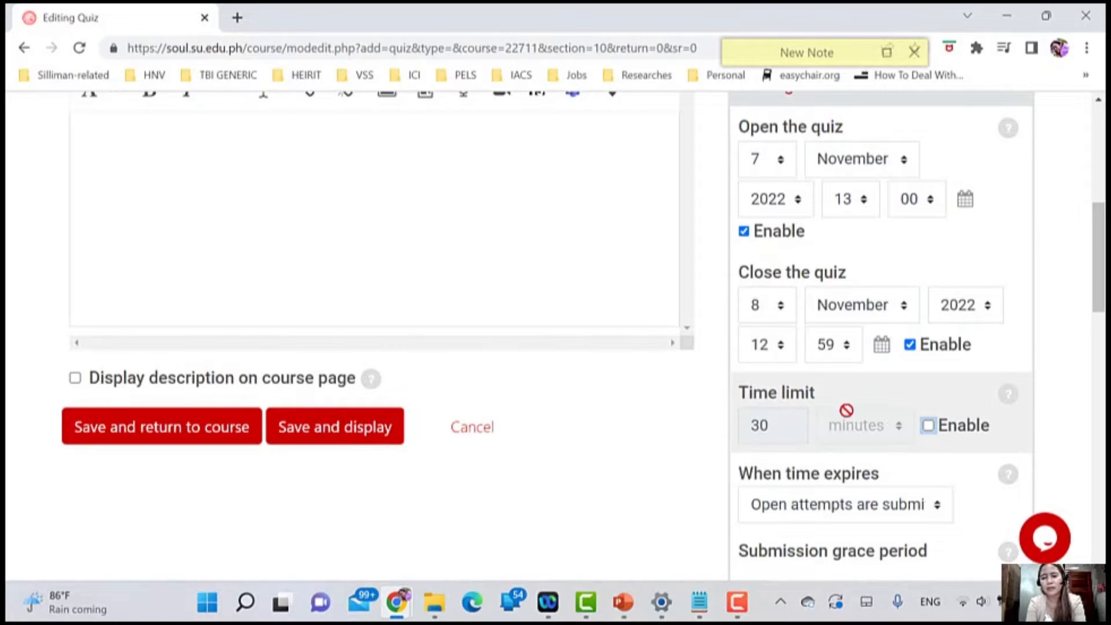
pyautogui.click(952, 431)
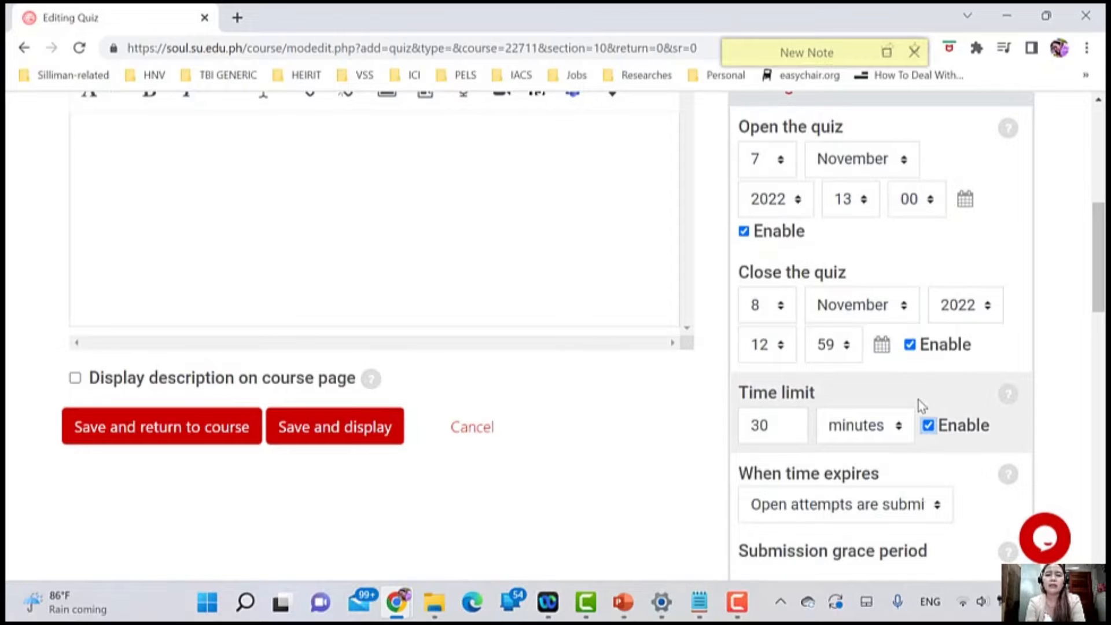
pyautogui.scroll(-1, 919, 400)
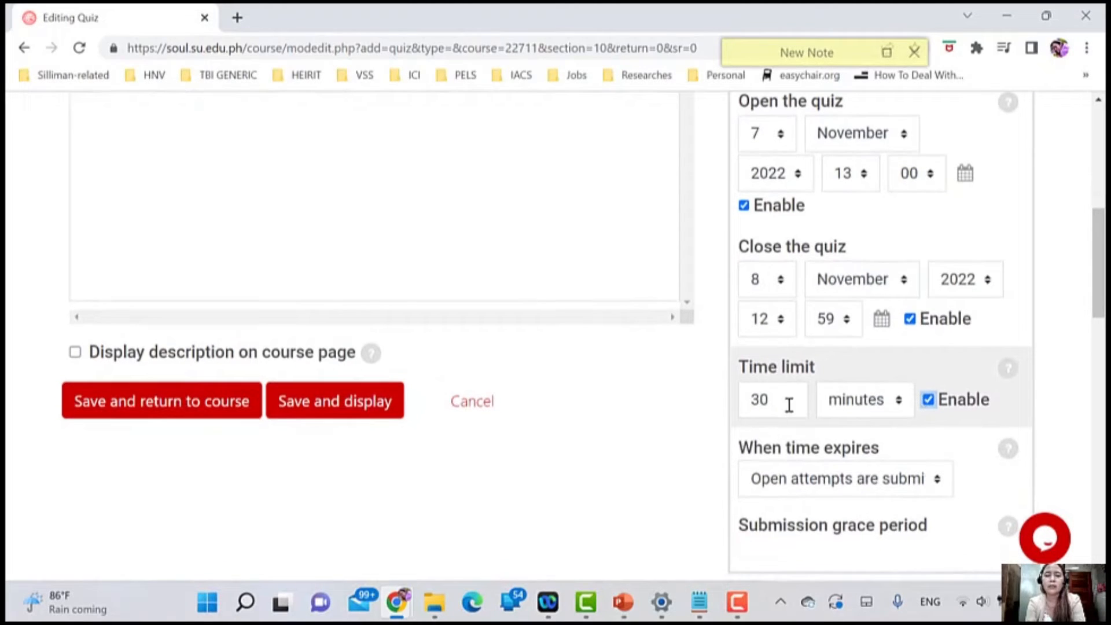
pyautogui.scroll(-1, 802, 401)
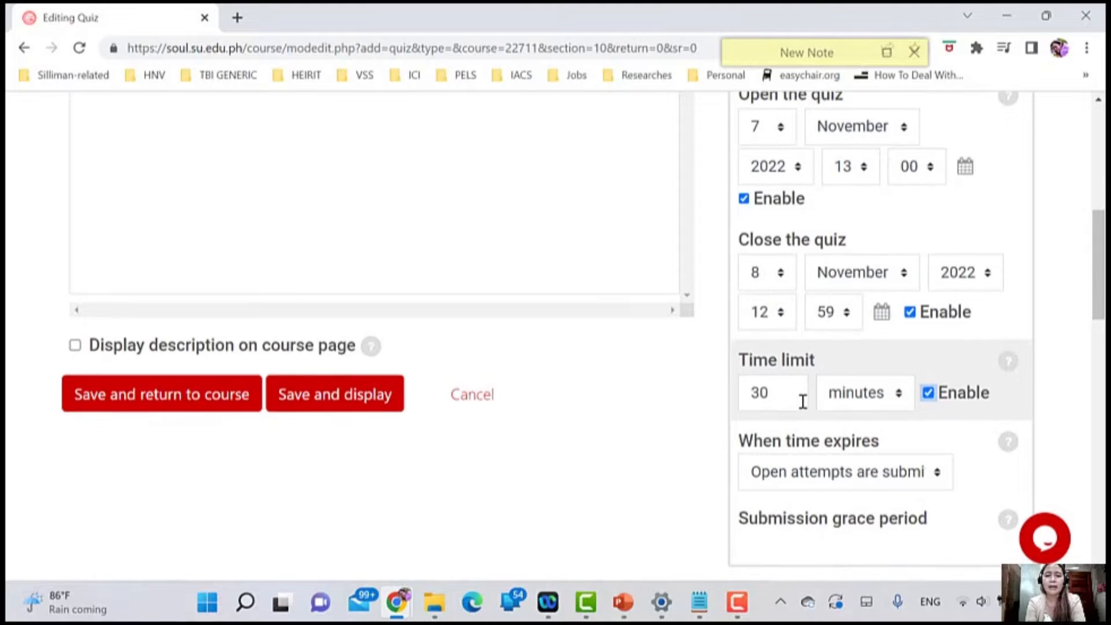
pyautogui.click(836, 394)
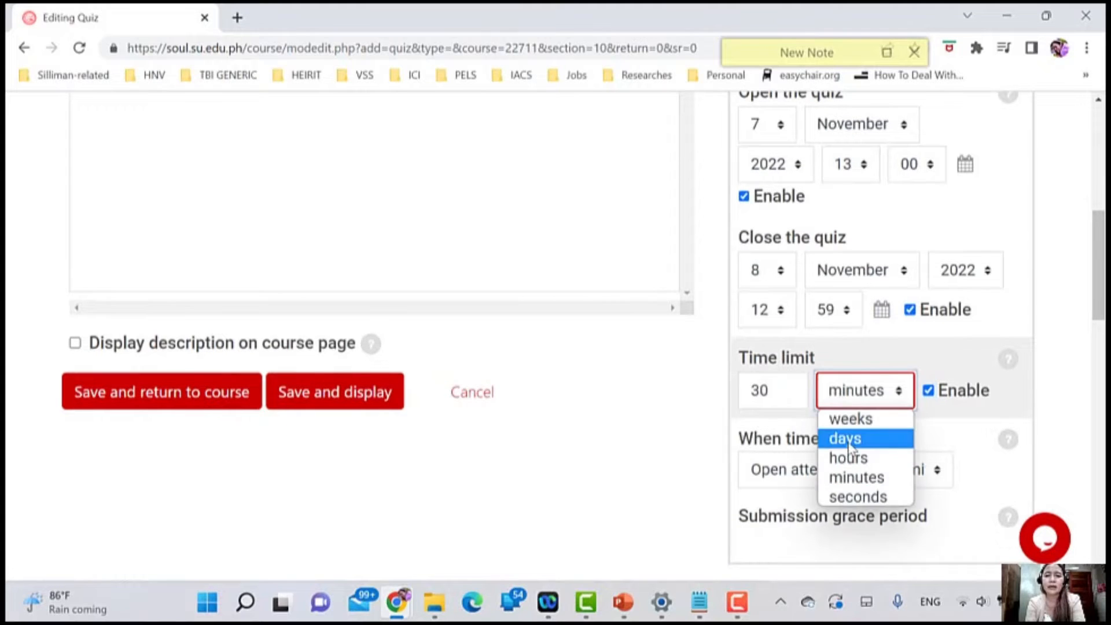
pyautogui.click(992, 437)
# Step: Review the quiz's opening, closing and time limit settings, and examine the options for when time expires
pyautogui.scroll(-1, 1043, 401)
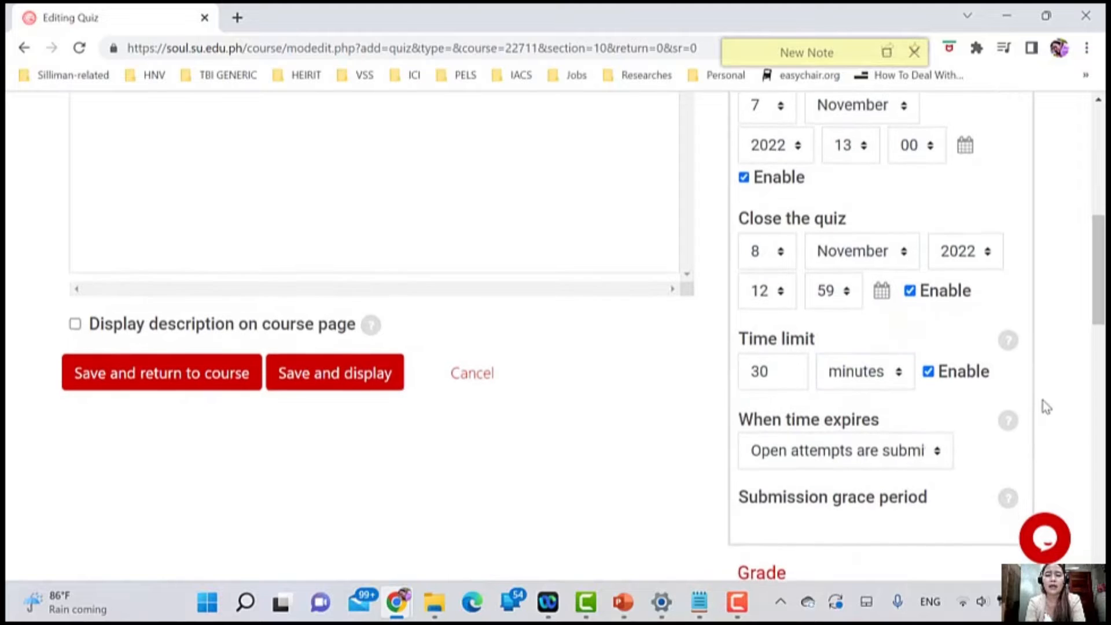
pyautogui.scroll(-1, 1043, 400)
pyautogui.scroll(-1, 1043, 400)
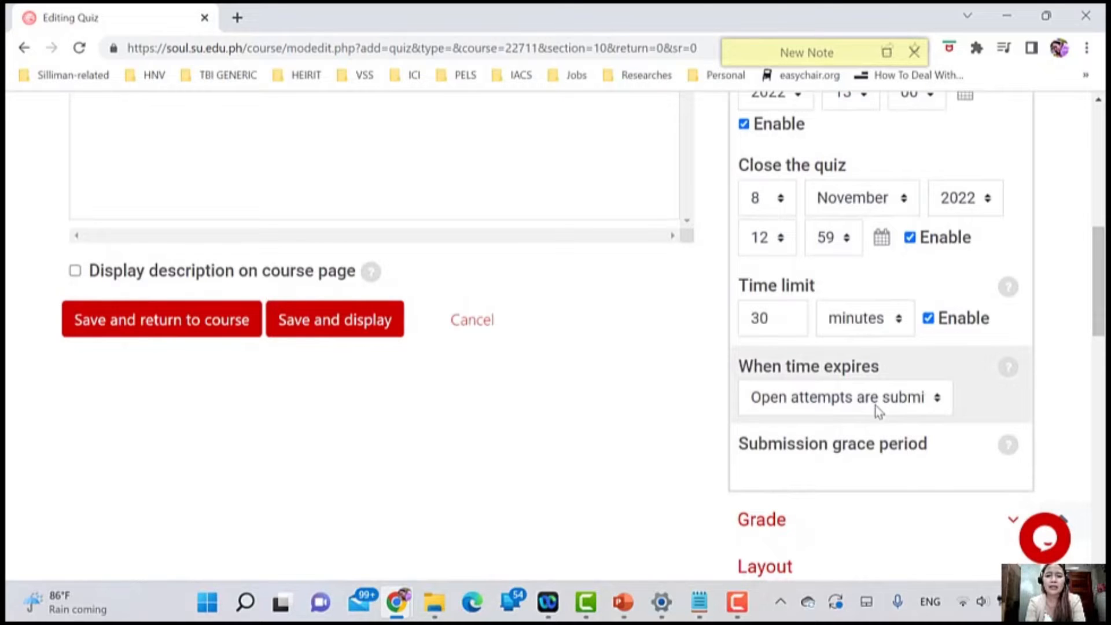
pyautogui.scroll(2, 803, 189)
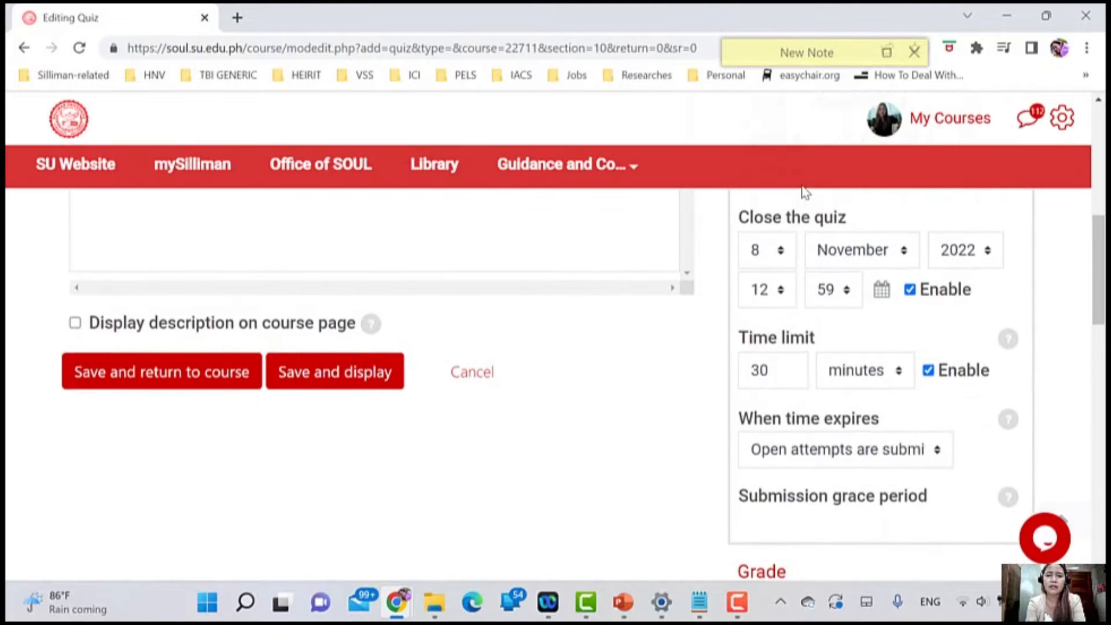
pyautogui.scroll(3, 805, 192)
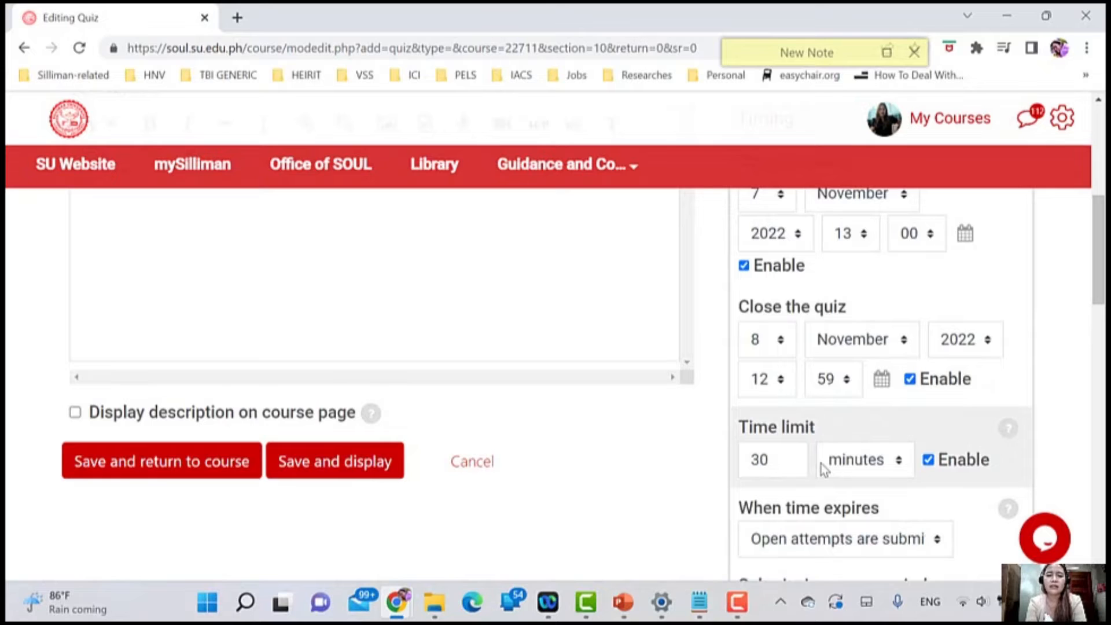
pyautogui.scroll(-1, 821, 464)
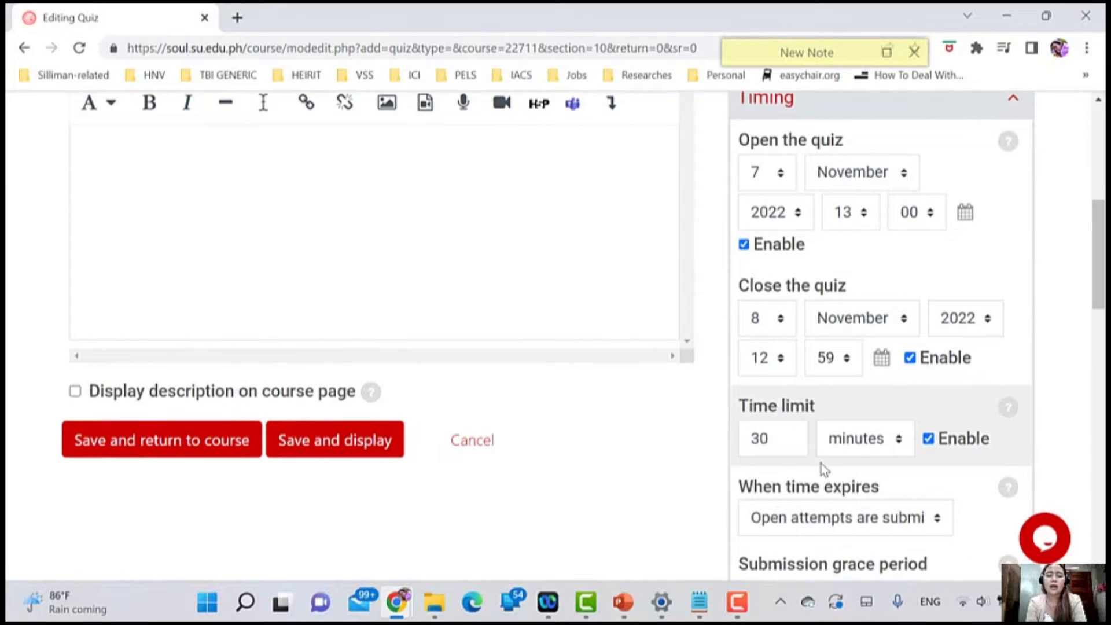
pyautogui.scroll(-1, 821, 463)
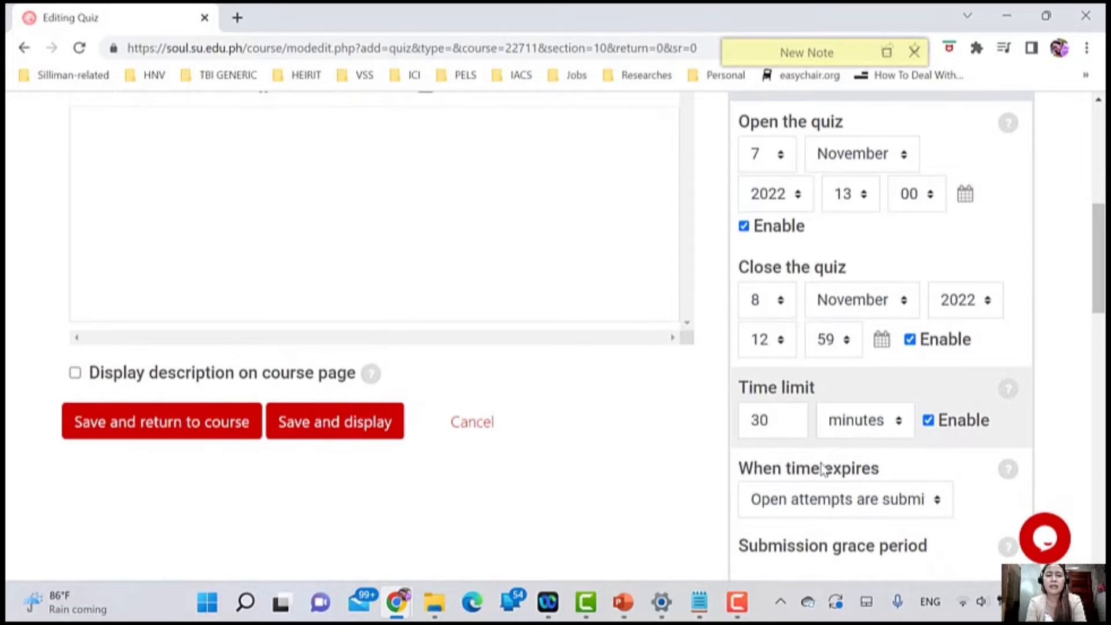
pyautogui.scroll(-1, 823, 469)
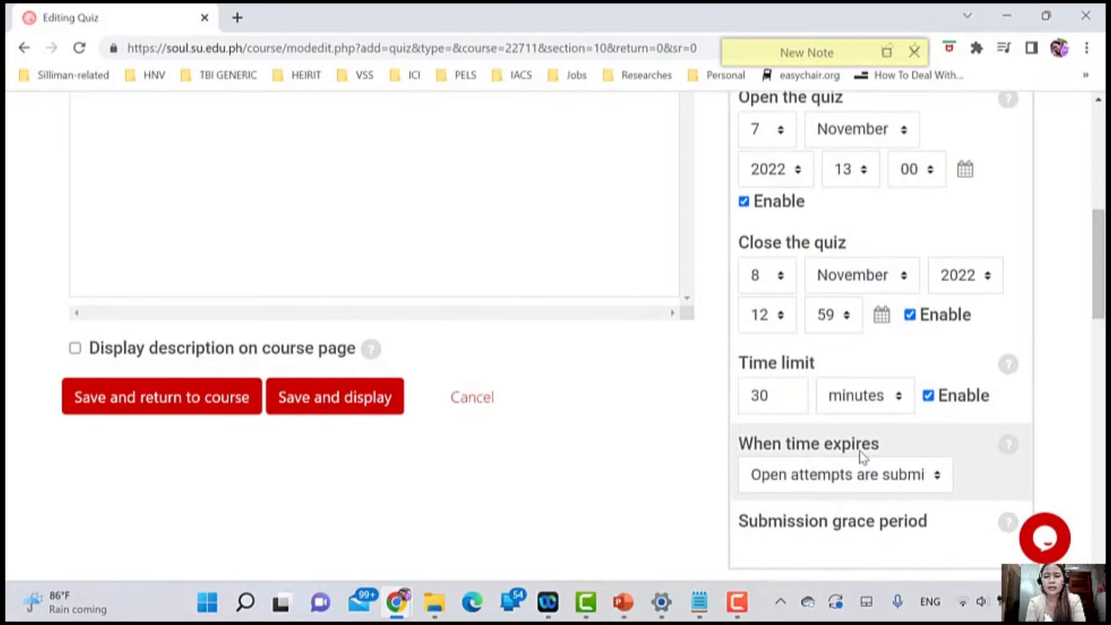
pyautogui.click(834, 490)
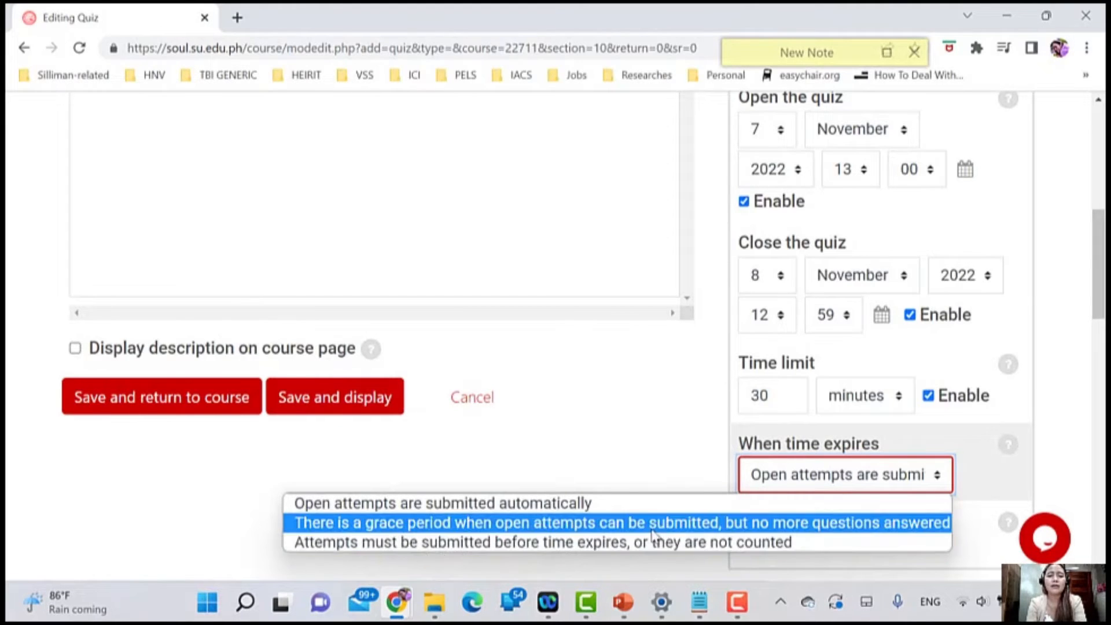
pyautogui.scroll(-2, 667, 447)
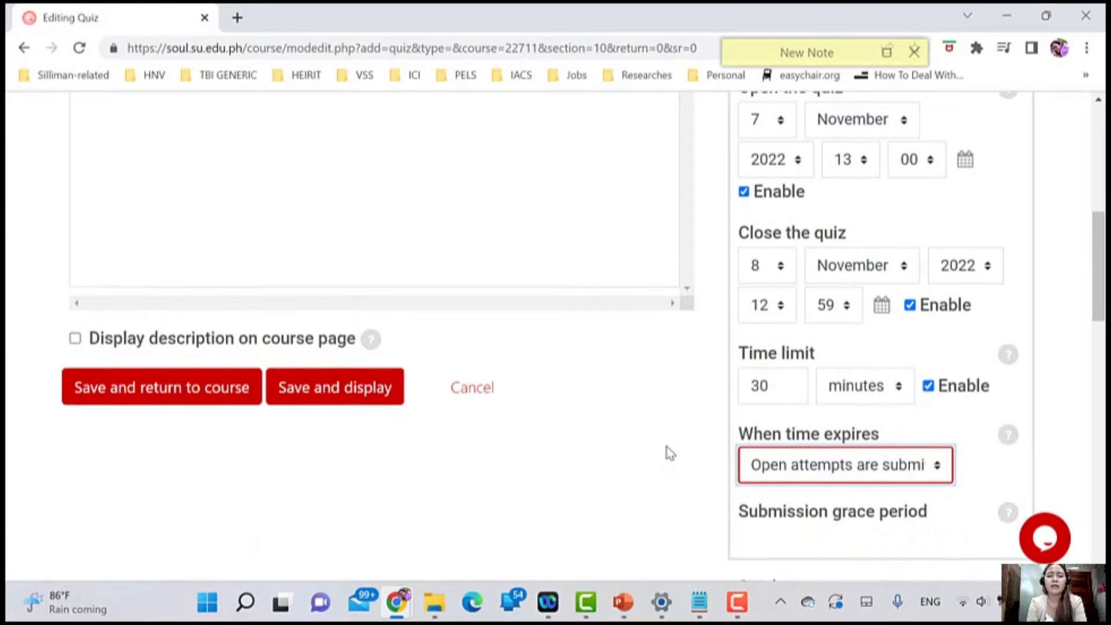
# Step: Try the grace period option for when time expires and switch back to automatic submission of open attempts
pyautogui.scroll(-1, 667, 447)
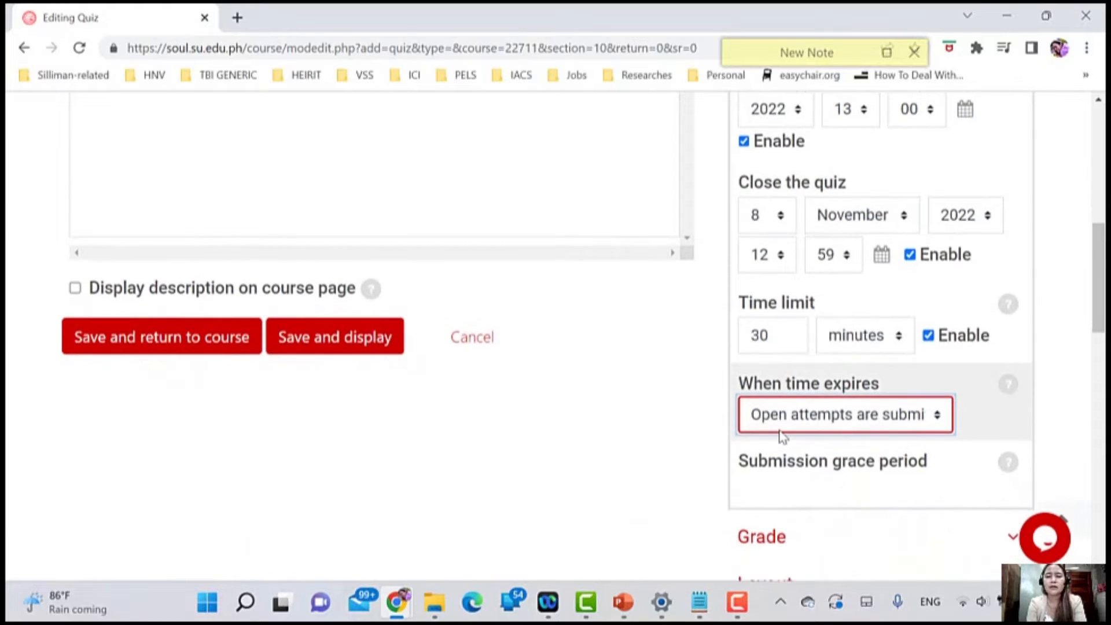
pyautogui.click(782, 432)
pyautogui.click(793, 461)
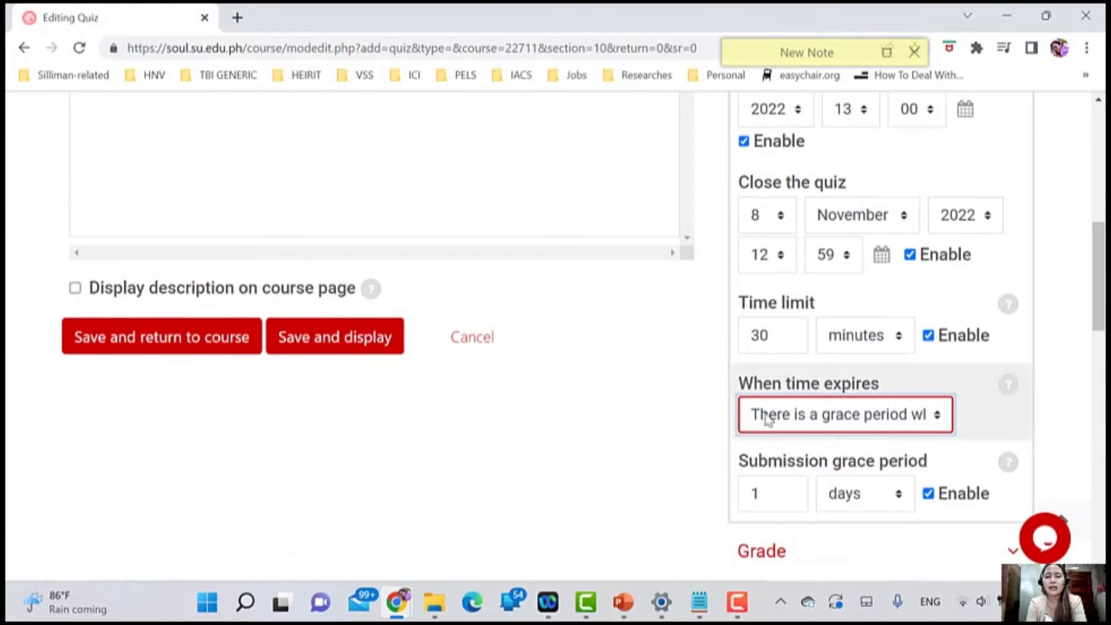
pyautogui.click(767, 419)
pyautogui.click(643, 443)
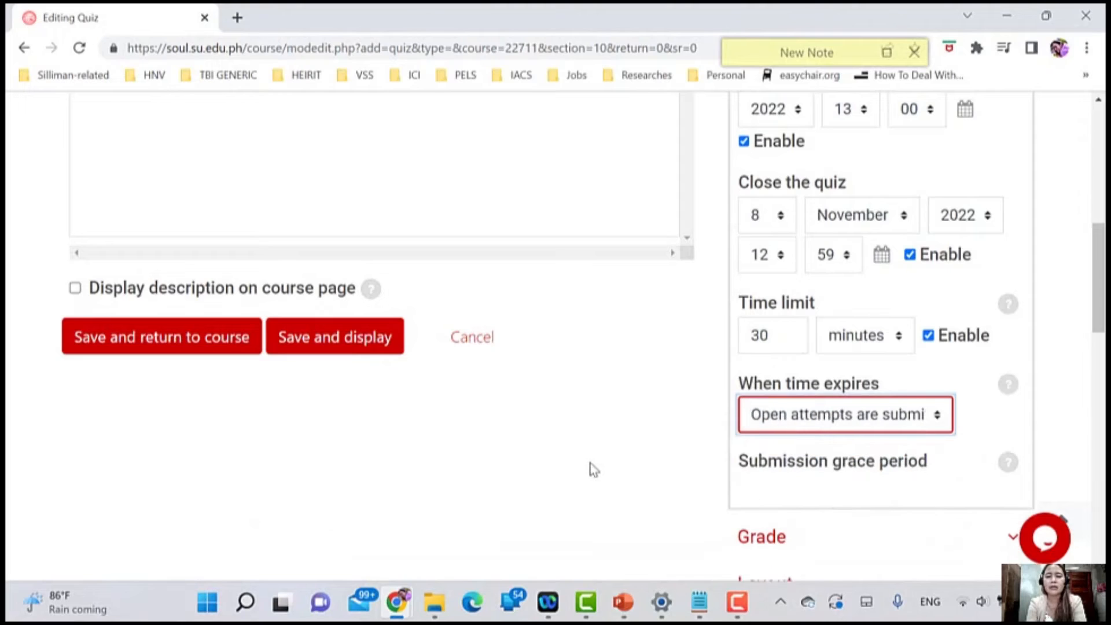
# Step: Try the submission grace period again, look through its time units, and return to submitting open attempts automatically
pyautogui.scroll(-1, 594, 469)
pyautogui.scroll(-1, 594, 470)
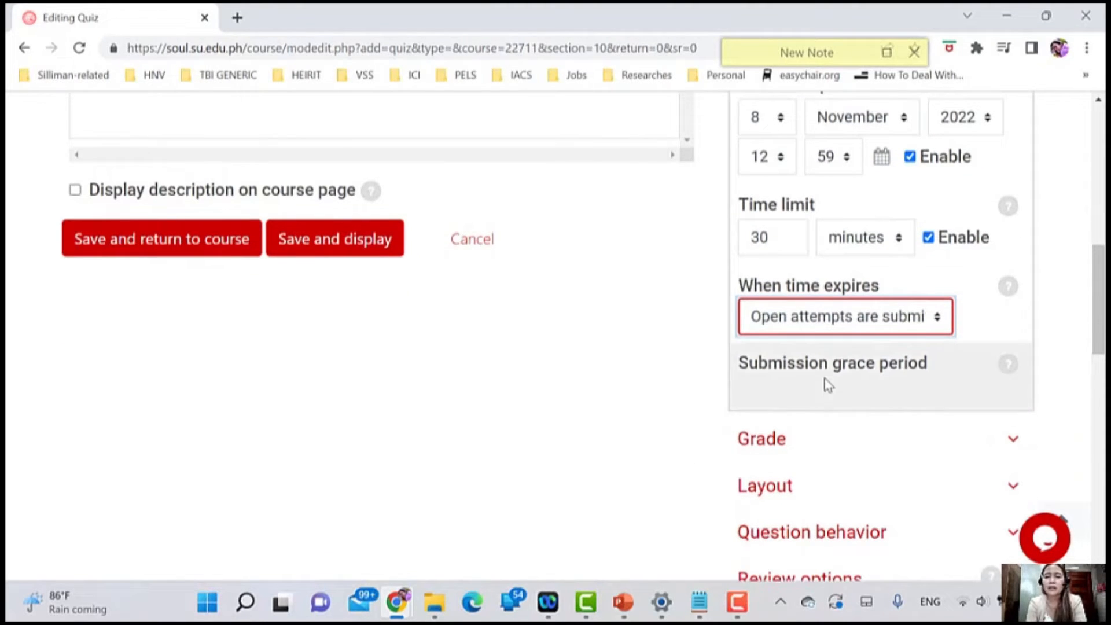
pyautogui.click(861, 322)
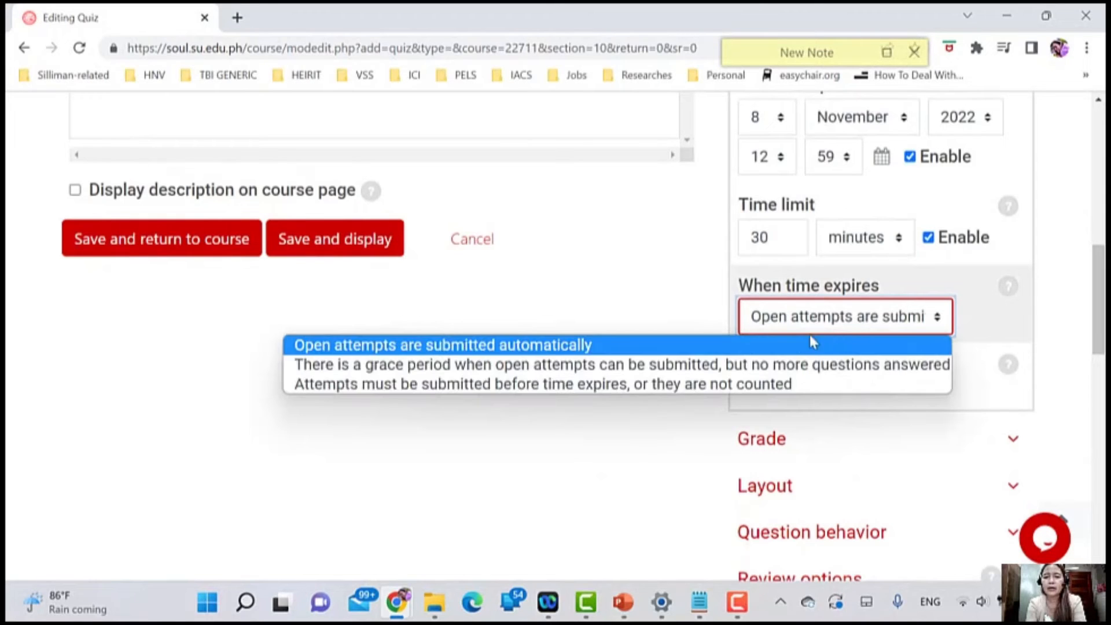
pyautogui.click(687, 376)
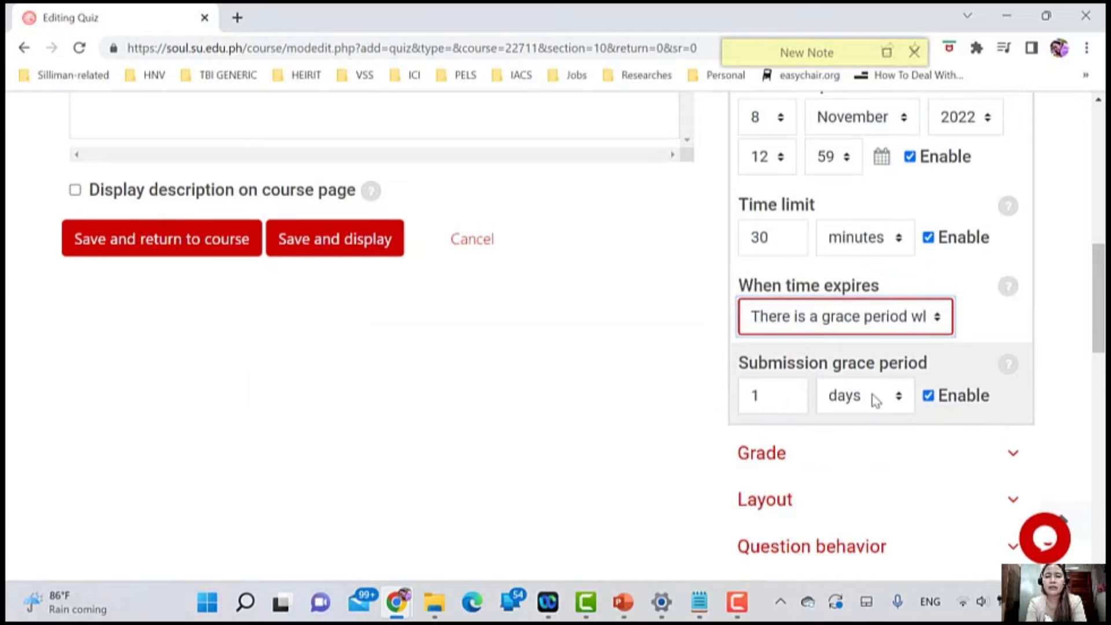
pyautogui.click(841, 404)
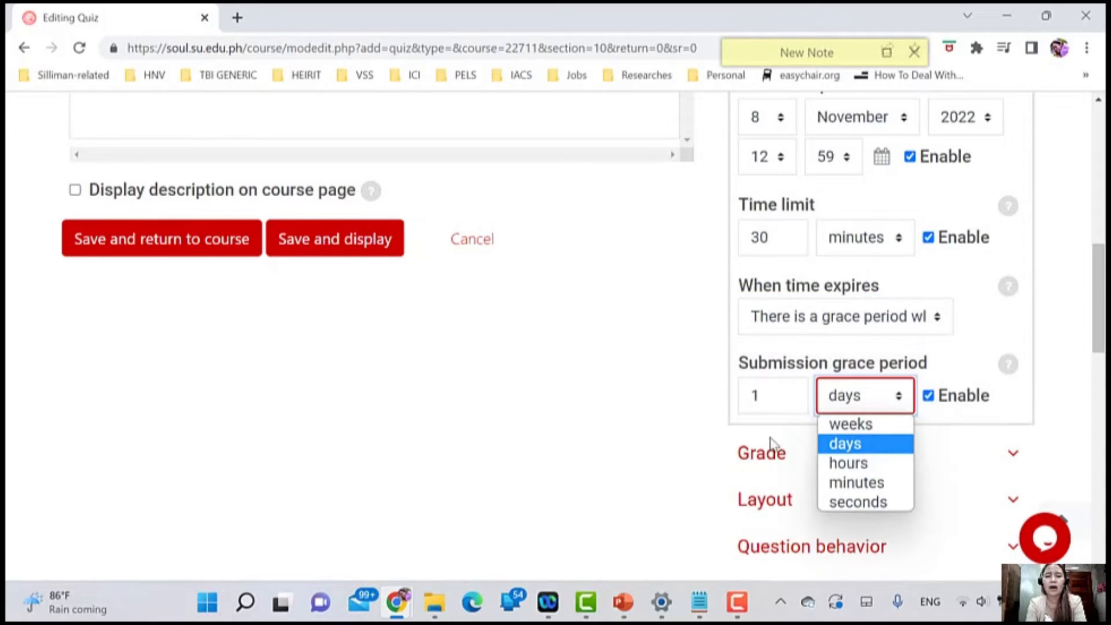
pyautogui.click(697, 380)
pyautogui.click(812, 328)
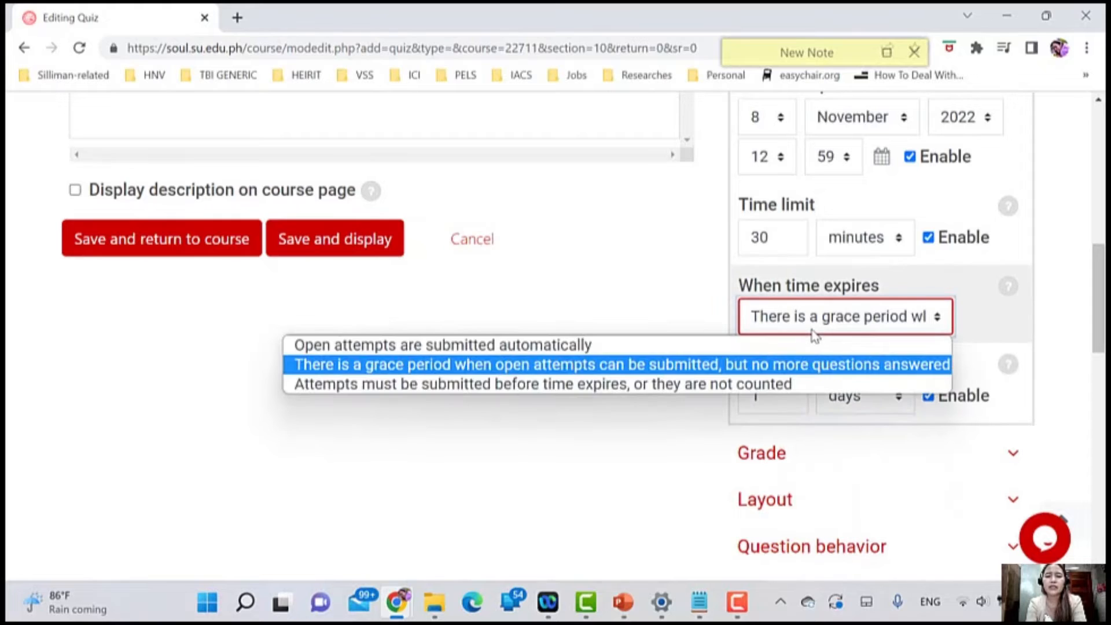
pyautogui.click(777, 346)
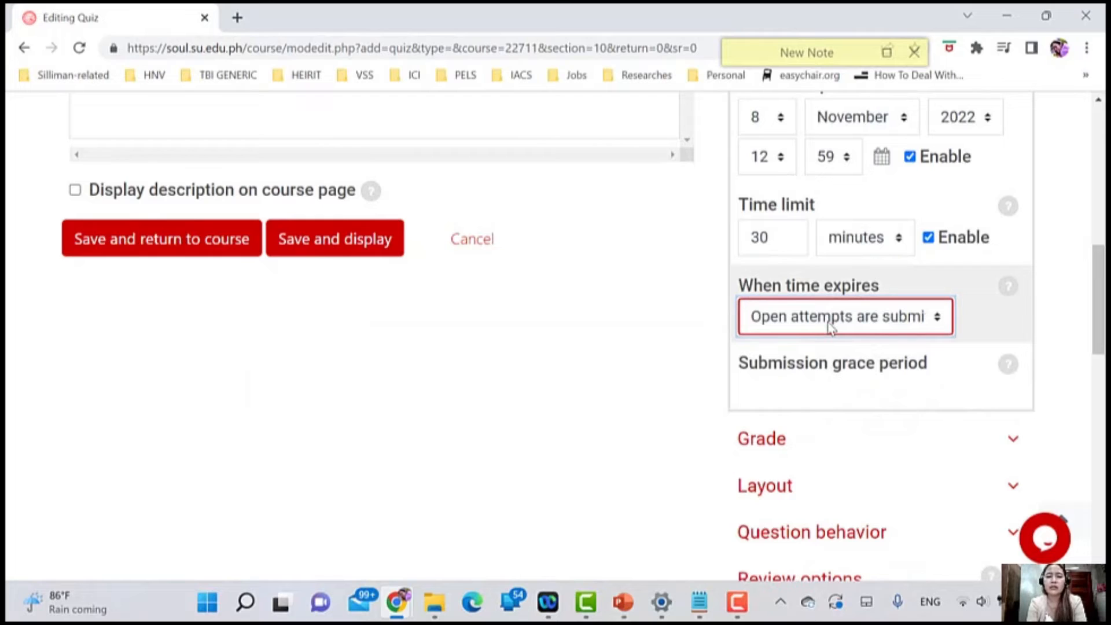
# Step: Expand the quiz's Grade settings and look through the available grade categories, keeping Not categorized
pyautogui.scroll(-2, 828, 324)
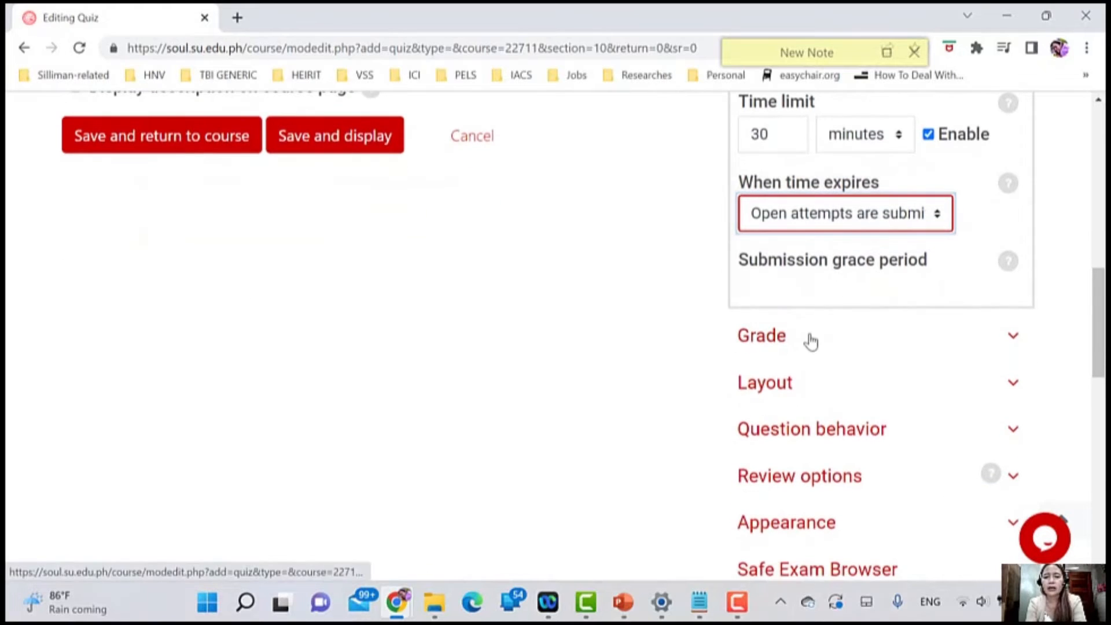
pyautogui.click(765, 346)
pyautogui.scroll(-1, 660, 403)
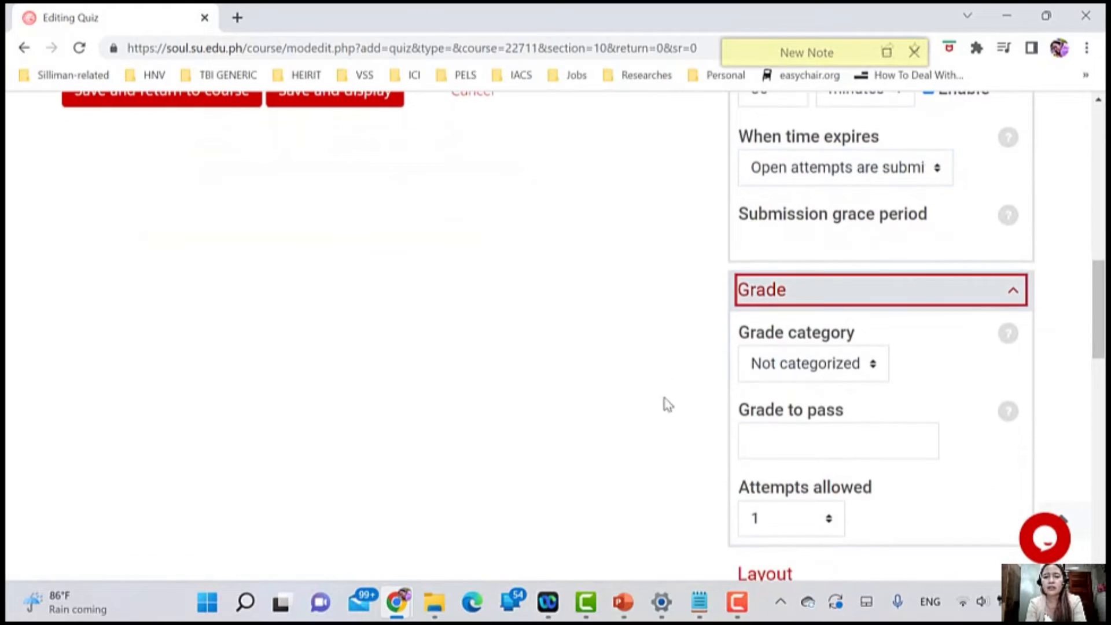
pyautogui.click(774, 385)
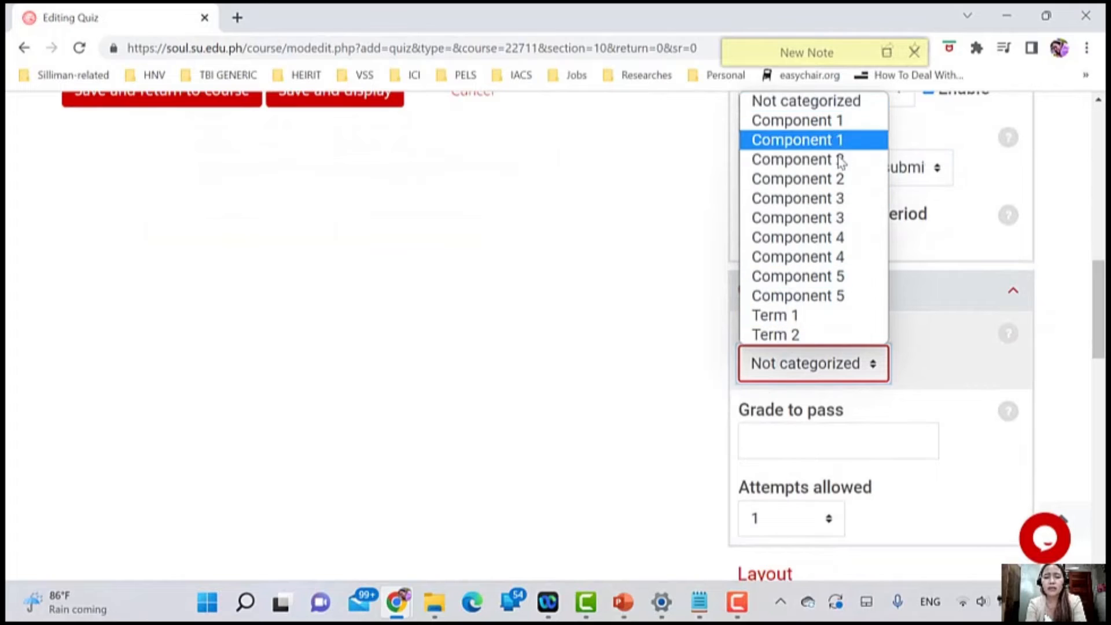
pyautogui.click(640, 363)
pyautogui.scroll(-2, 637, 362)
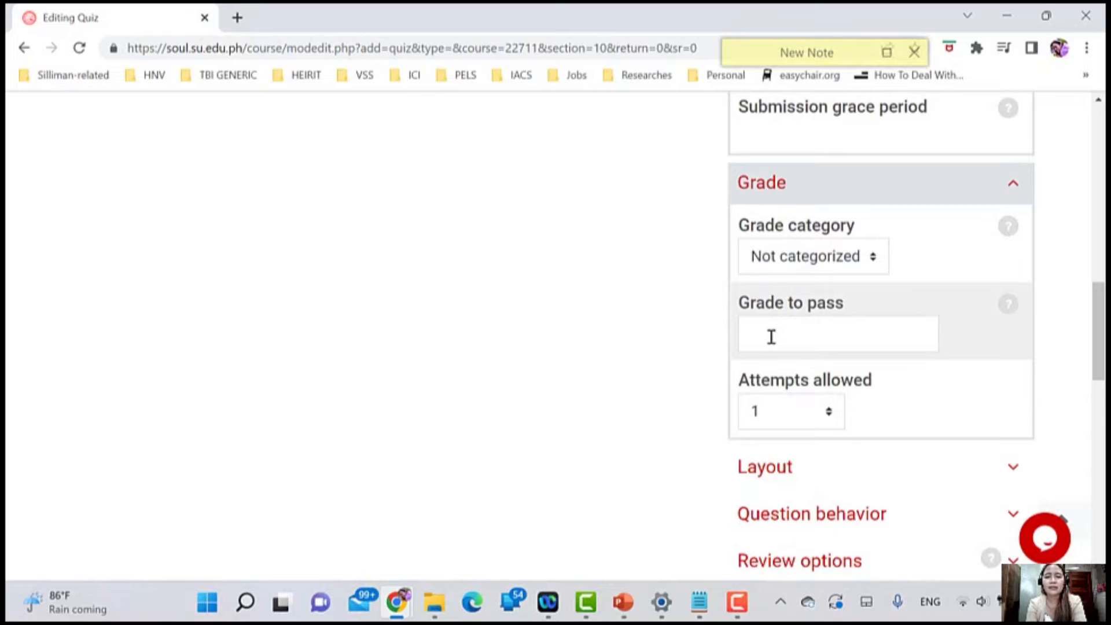
# Step: Try allowing 3 attempts for the quiz and set the attempts allowed back to 1
pyautogui.scroll(-1, 771, 337)
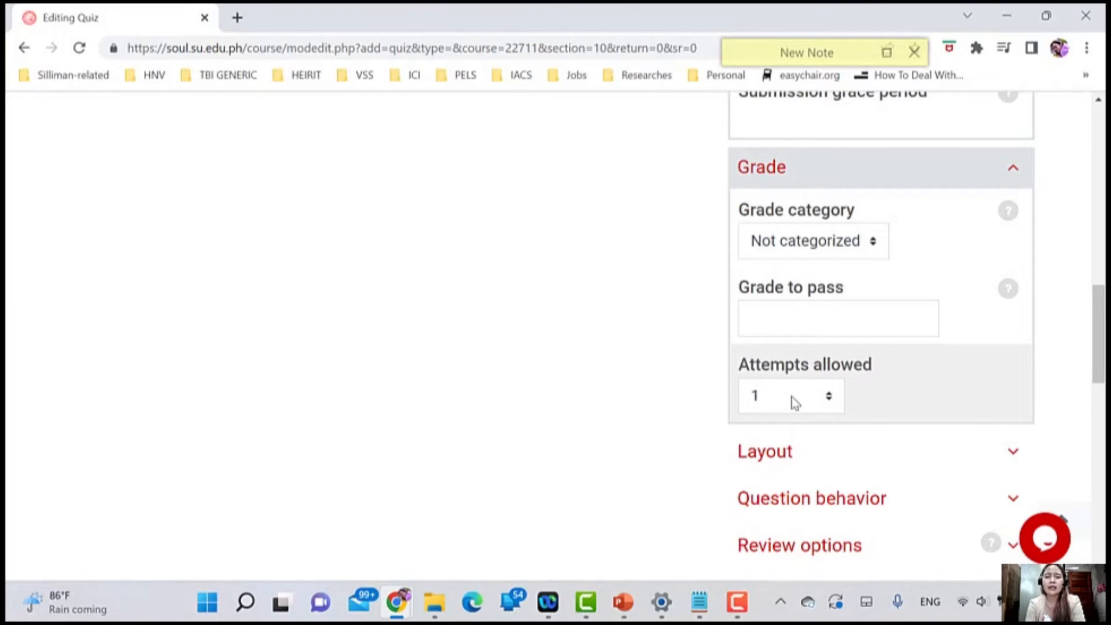
pyautogui.click(793, 401)
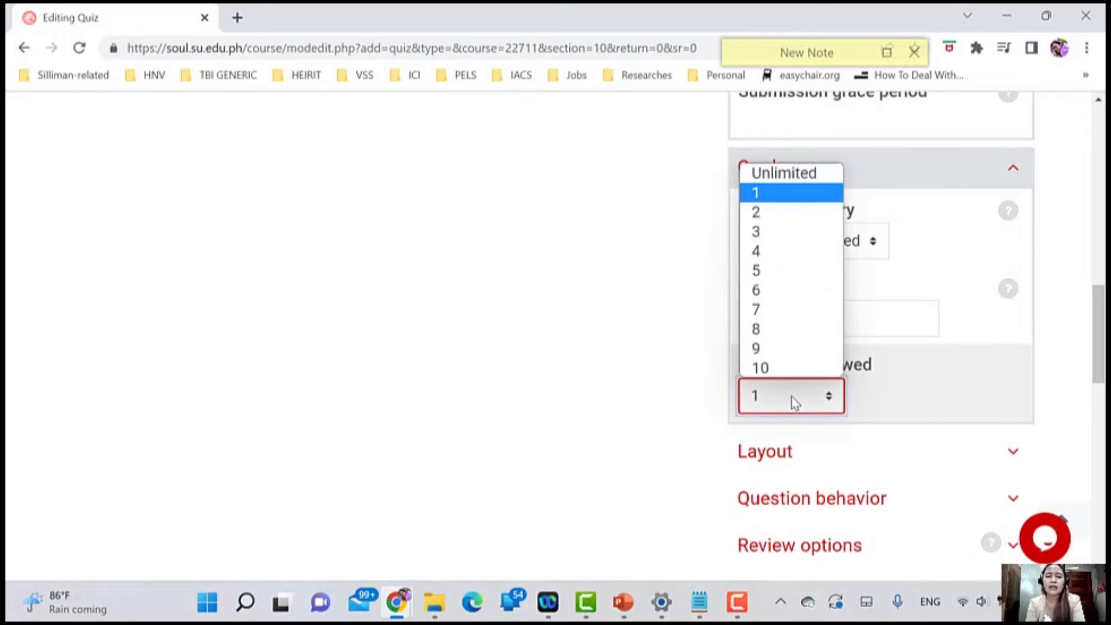
pyautogui.click(775, 232)
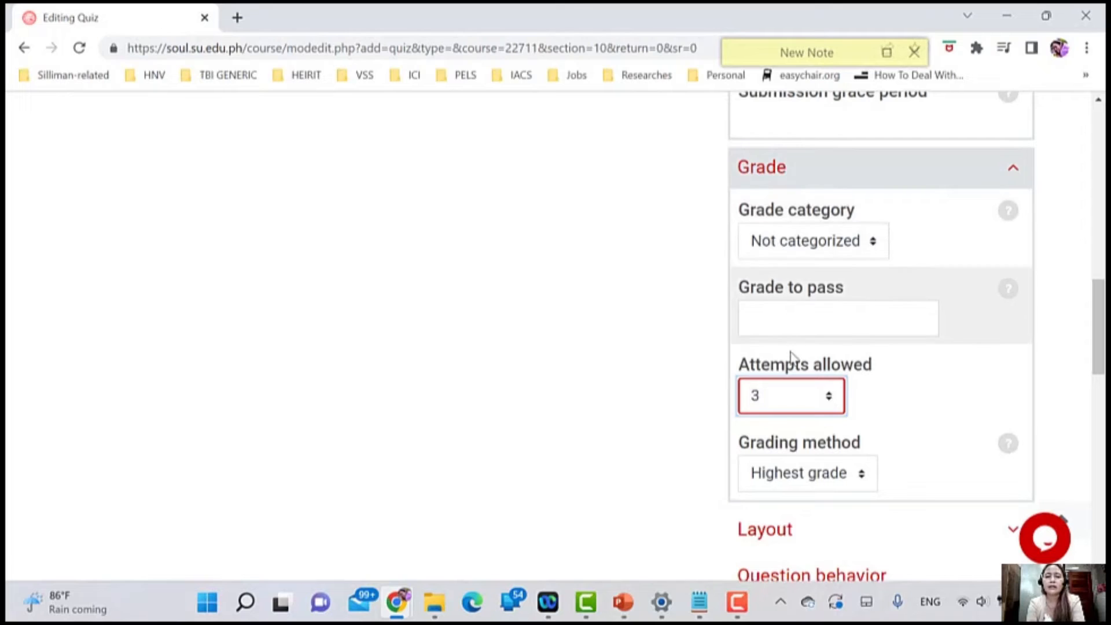
pyautogui.click(782, 400)
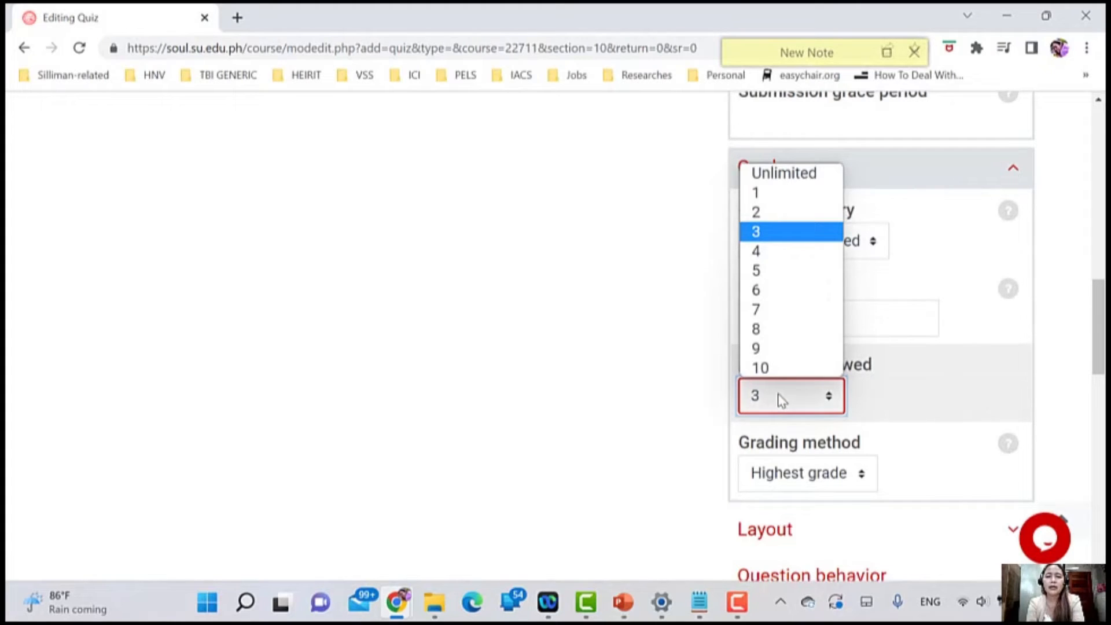
pyautogui.click(765, 197)
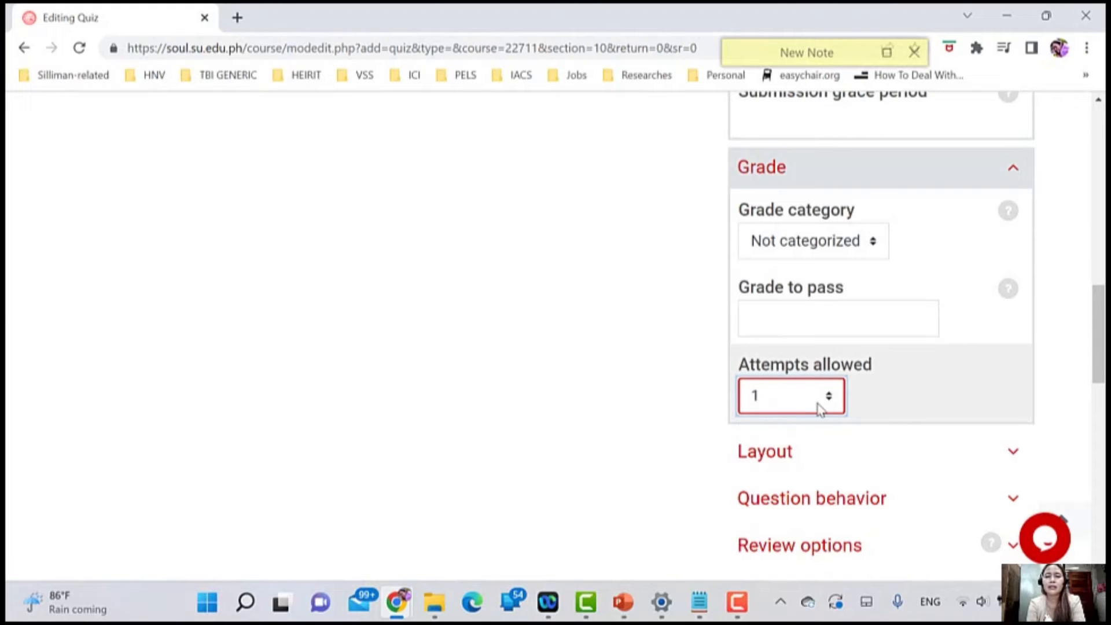
# Step: Expand the quiz's Layout settings and examine how many questions can be placed on each new page
pyautogui.click(816, 452)
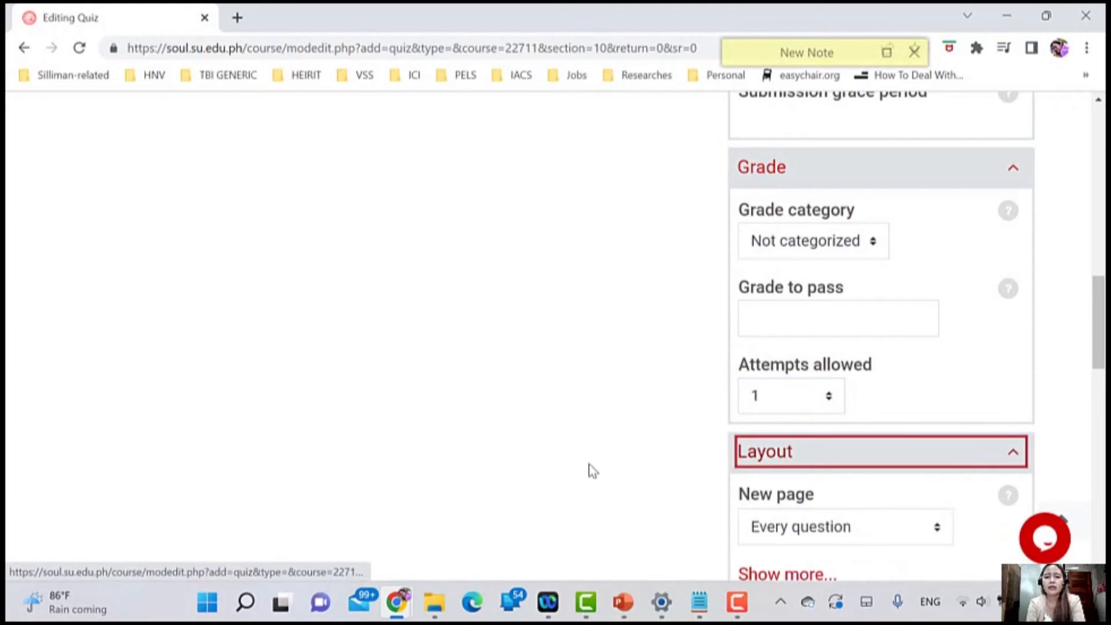
pyautogui.scroll(-2, 692, 457)
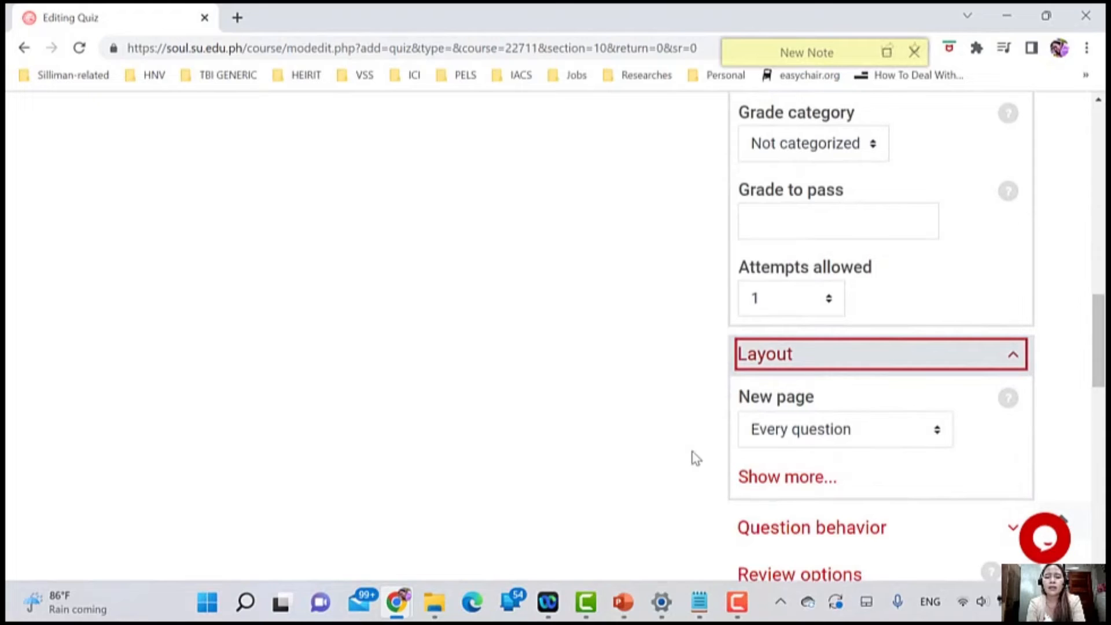
pyautogui.scroll(-1, 698, 456)
pyautogui.click(795, 399)
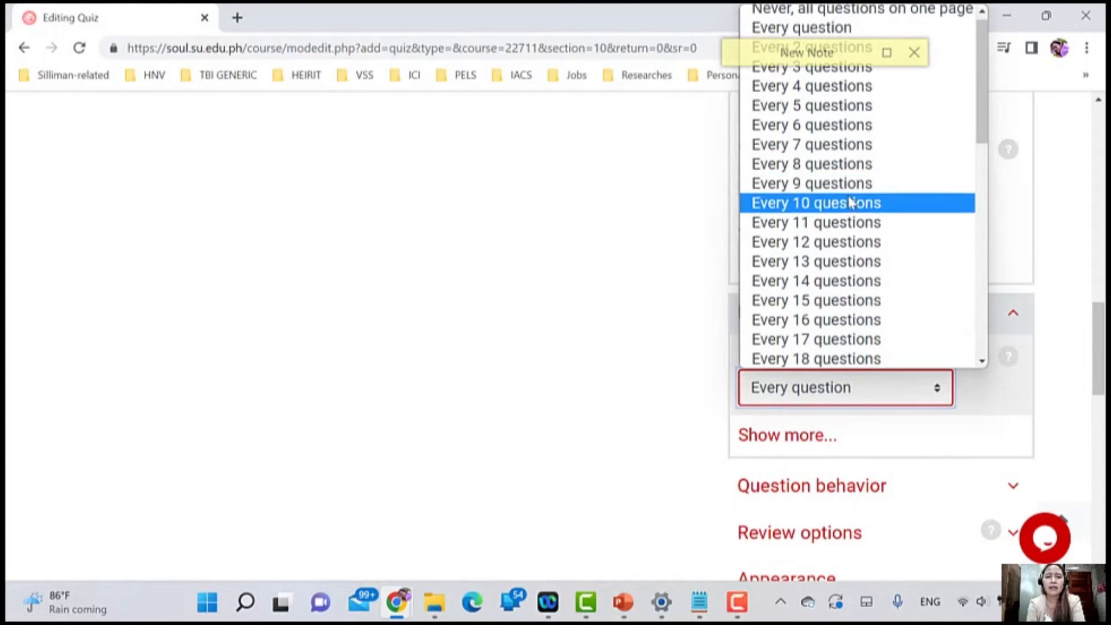
pyautogui.click(615, 341)
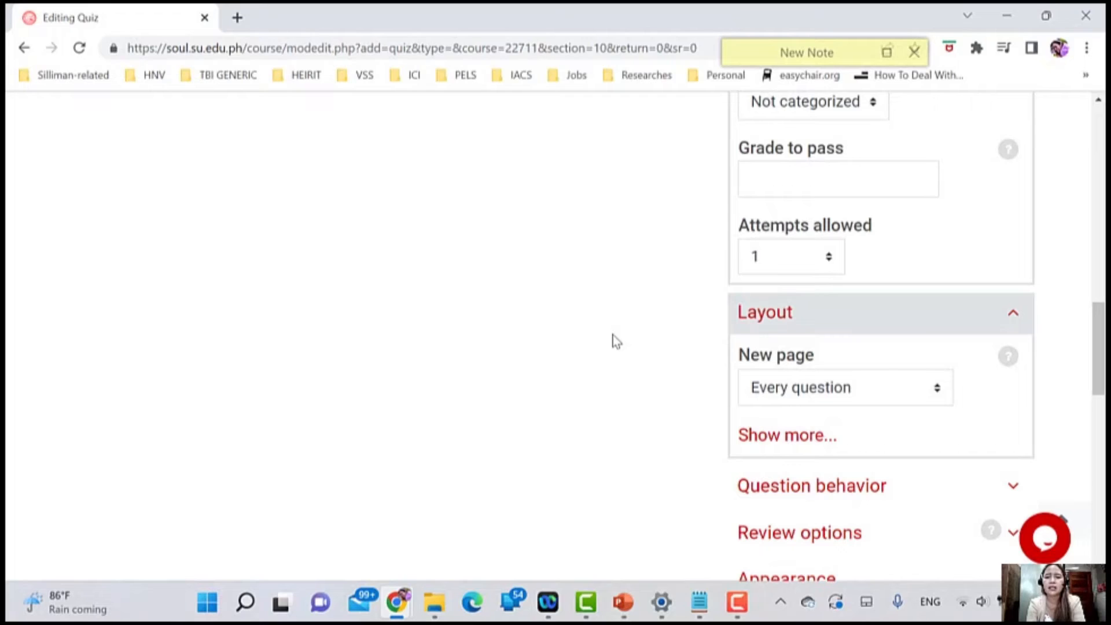
# Step: Reveal the additional Layout settings and examine the navigation method options, keeping Free
pyautogui.click(750, 438)
pyautogui.scroll(-1, 637, 450)
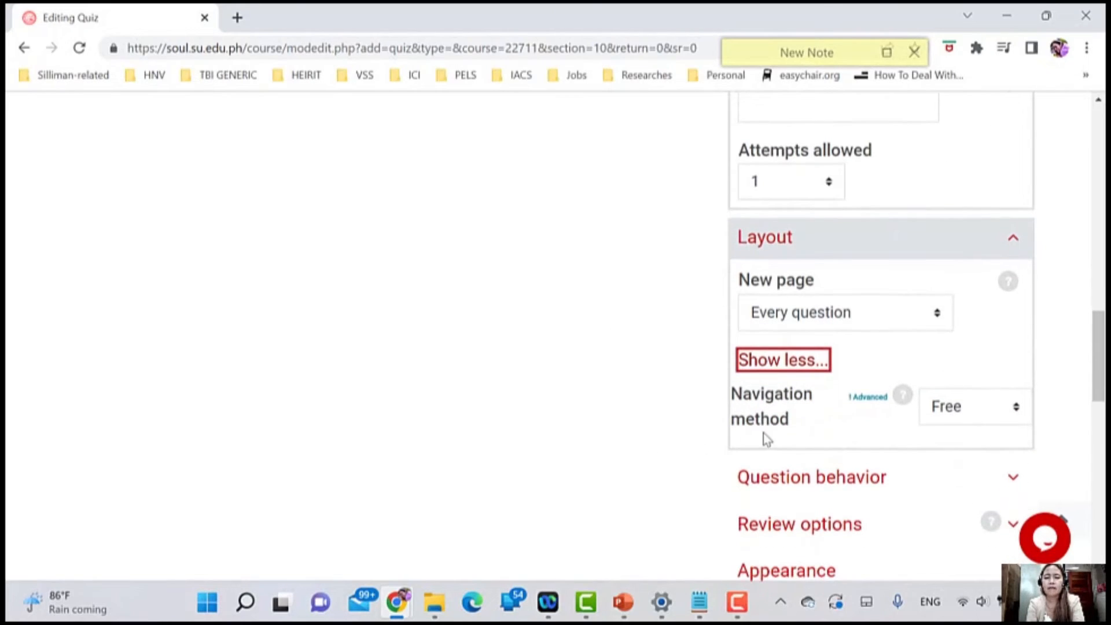
pyautogui.click(943, 416)
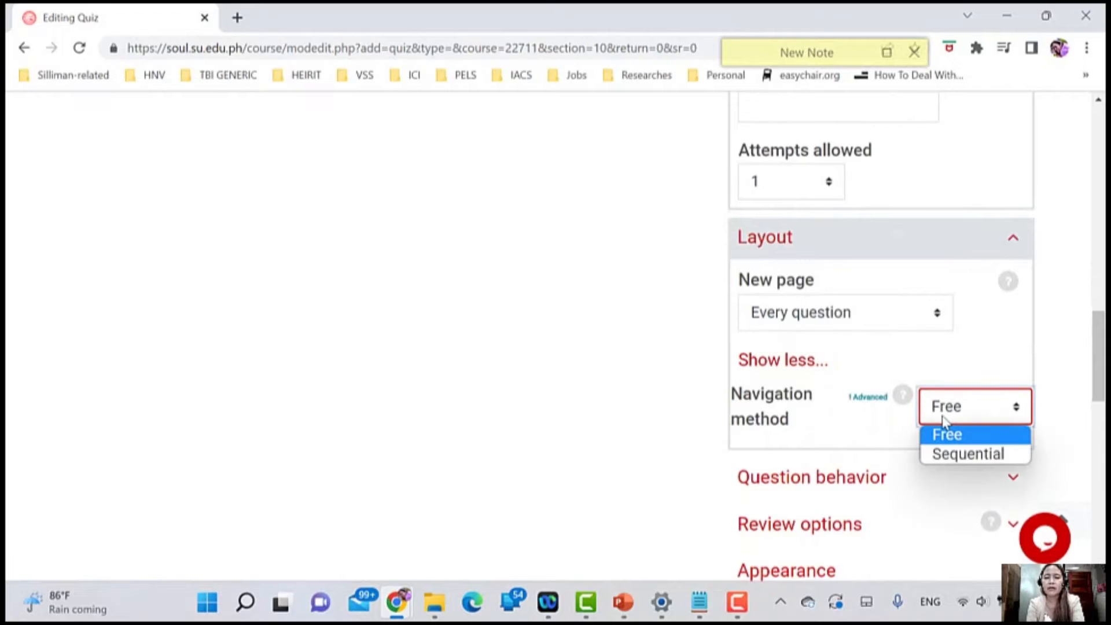
pyautogui.click(651, 455)
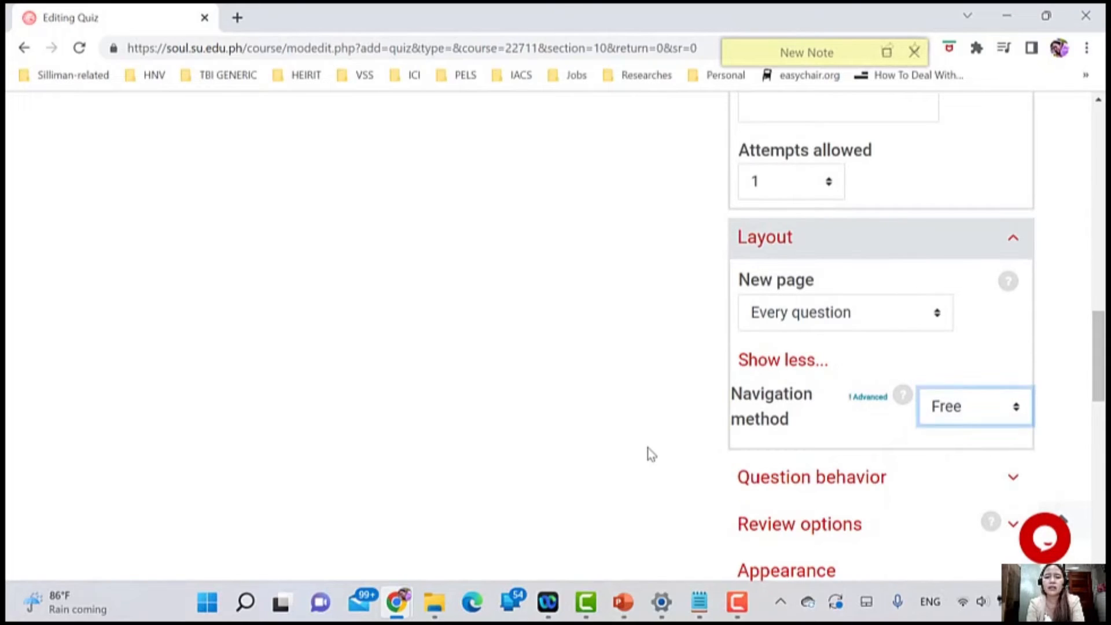
# Step: Expand the Question behavior settings and examine shuffling within questions and the options for how questions behave, keeping Deferred feedback
pyautogui.scroll(-1, 744, 426)
pyautogui.click(774, 421)
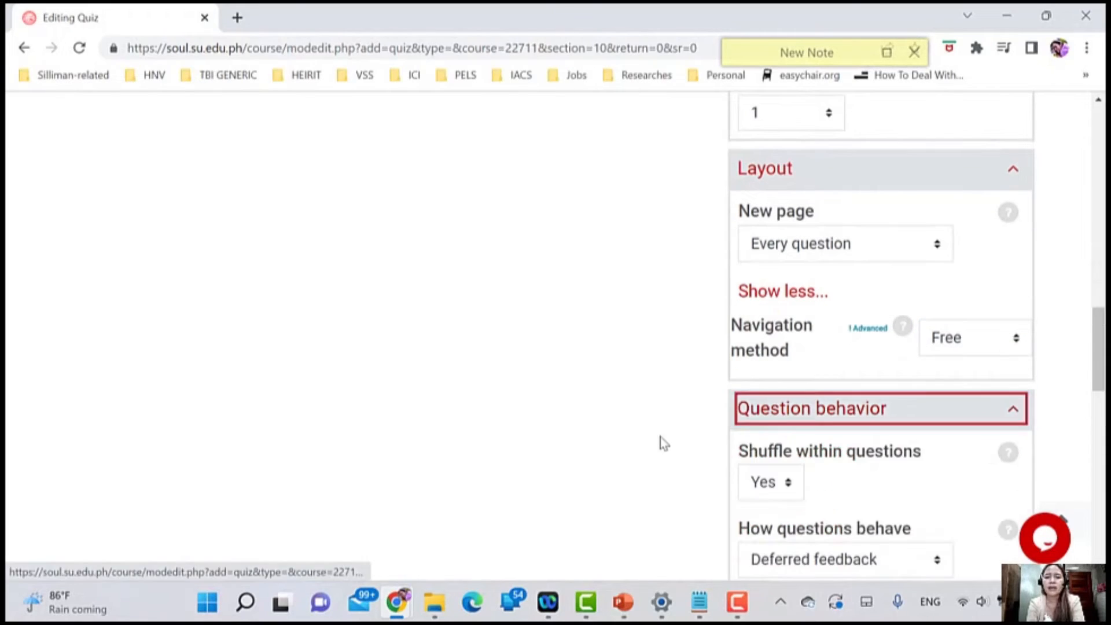
pyautogui.scroll(-2, 660, 442)
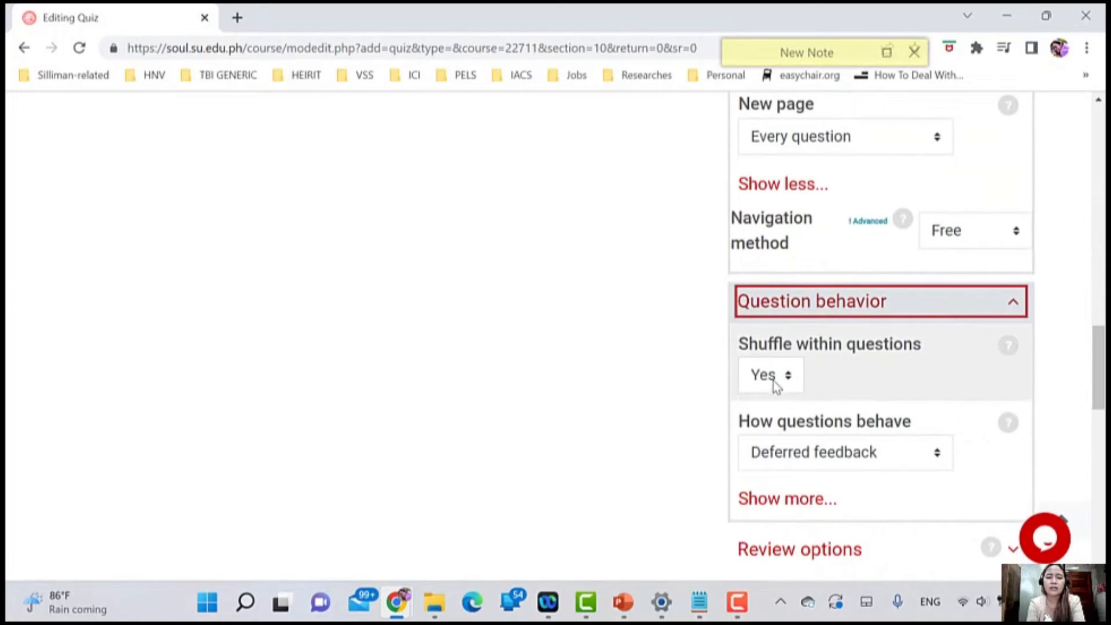
pyautogui.click(781, 459)
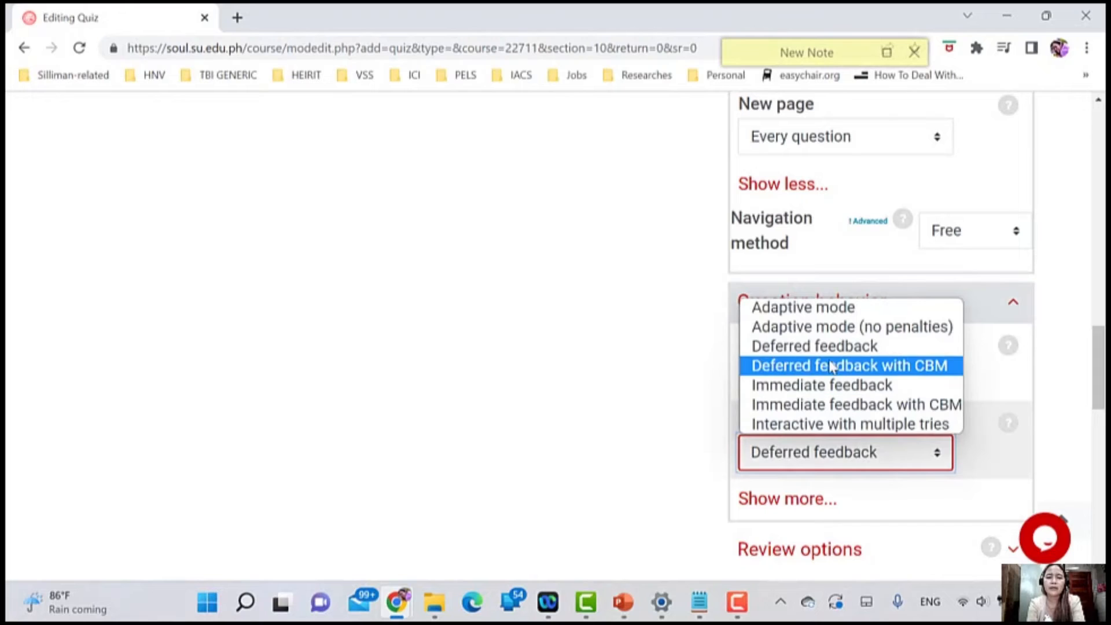
pyautogui.click(658, 422)
pyautogui.scroll(-1, 657, 429)
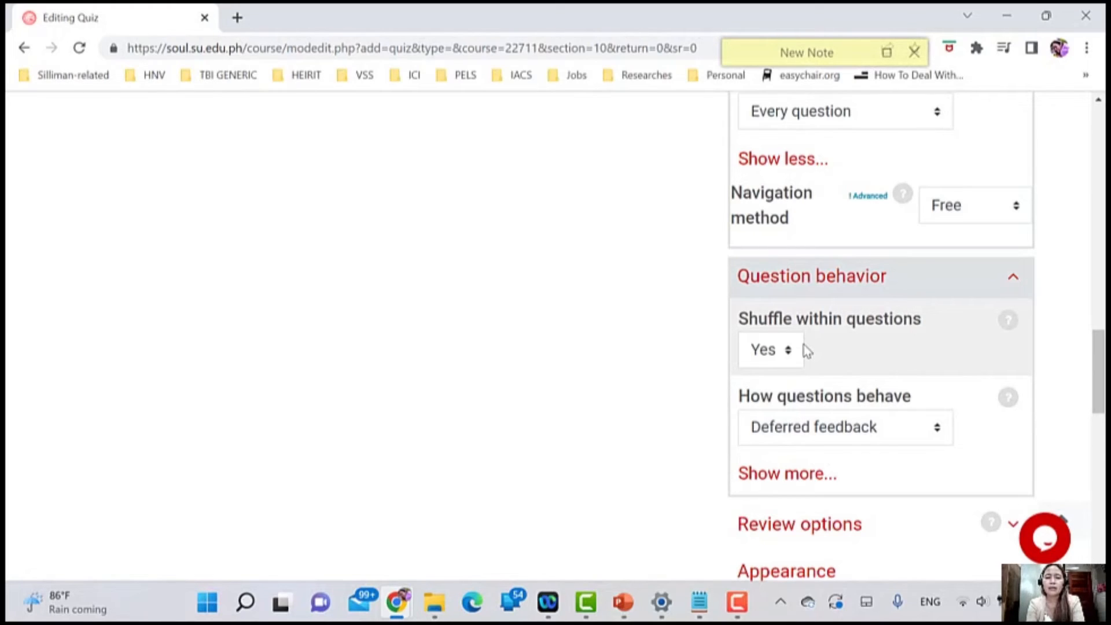
pyautogui.scroll(-1, 808, 351)
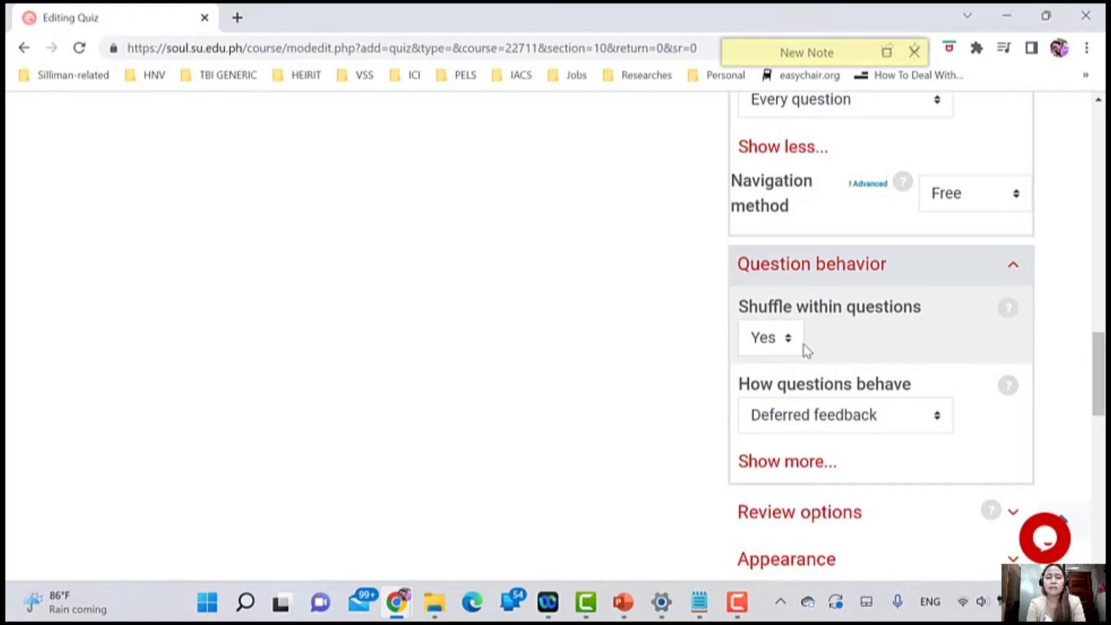
pyautogui.scroll(-3, 807, 350)
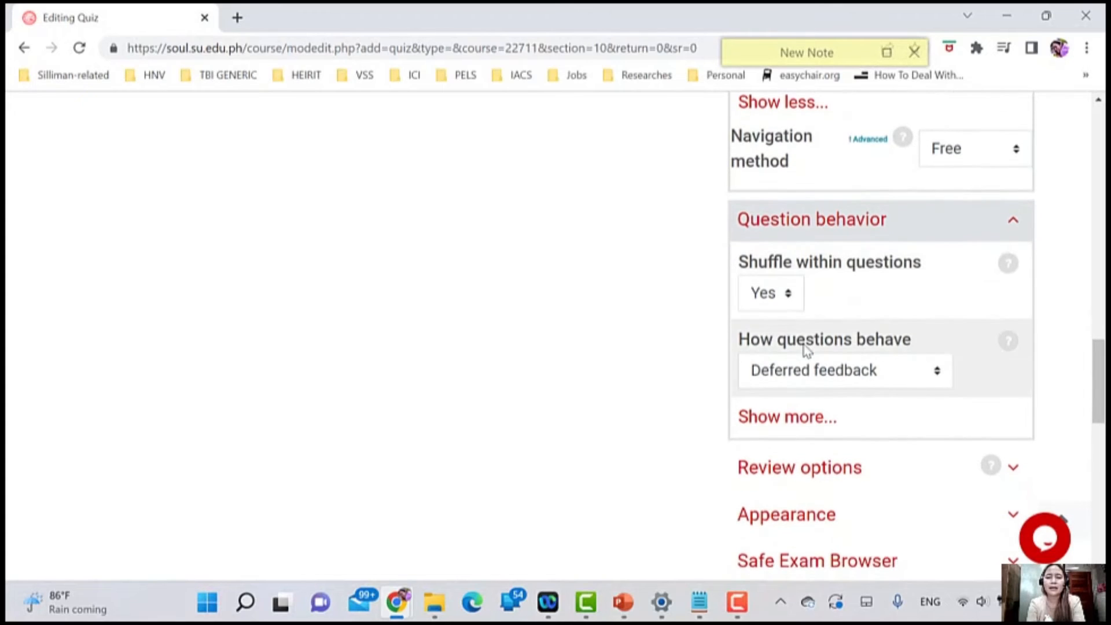
# Step: Expand the quiz's Review options and examine what students may review during, immediately after, later, and after the quiz is closed
pyautogui.click(794, 387)
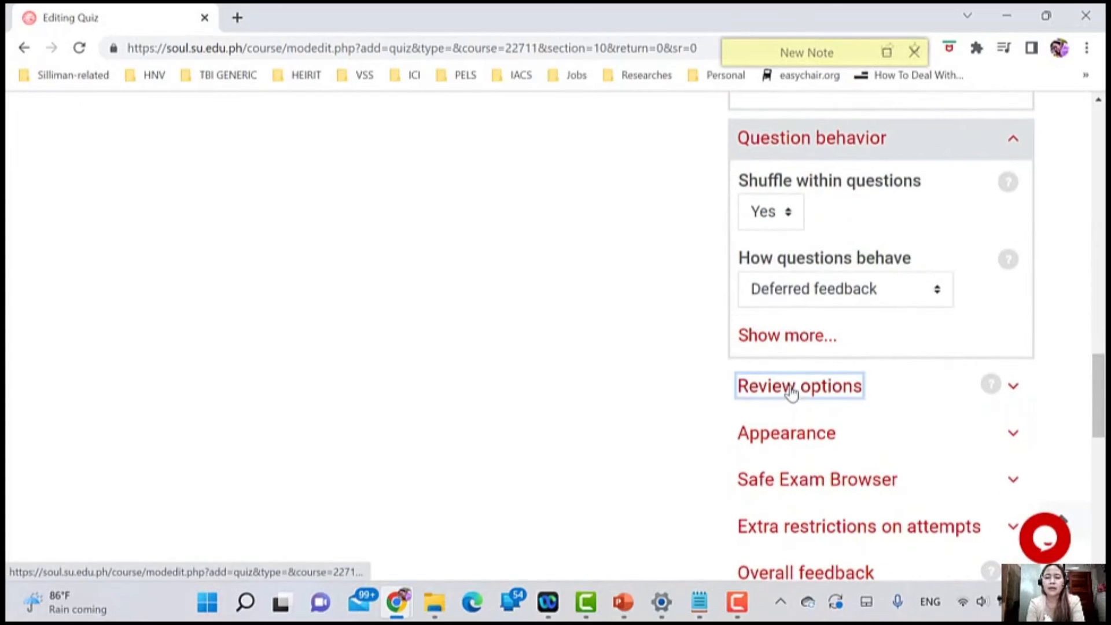
pyautogui.scroll(-4, 700, 403)
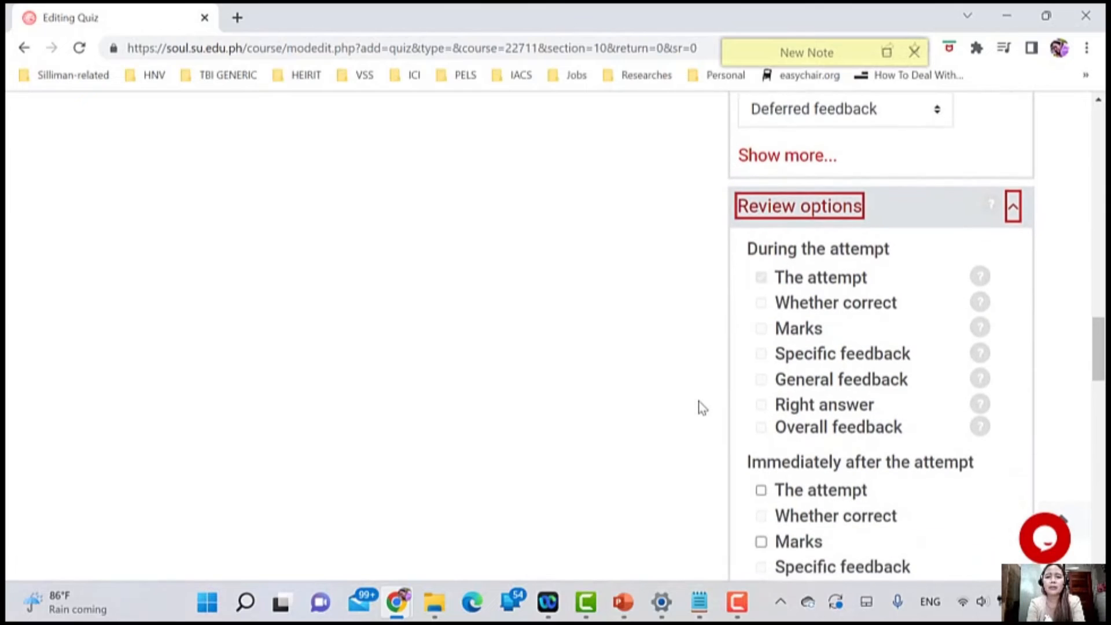
pyautogui.scroll(-1, 702, 408)
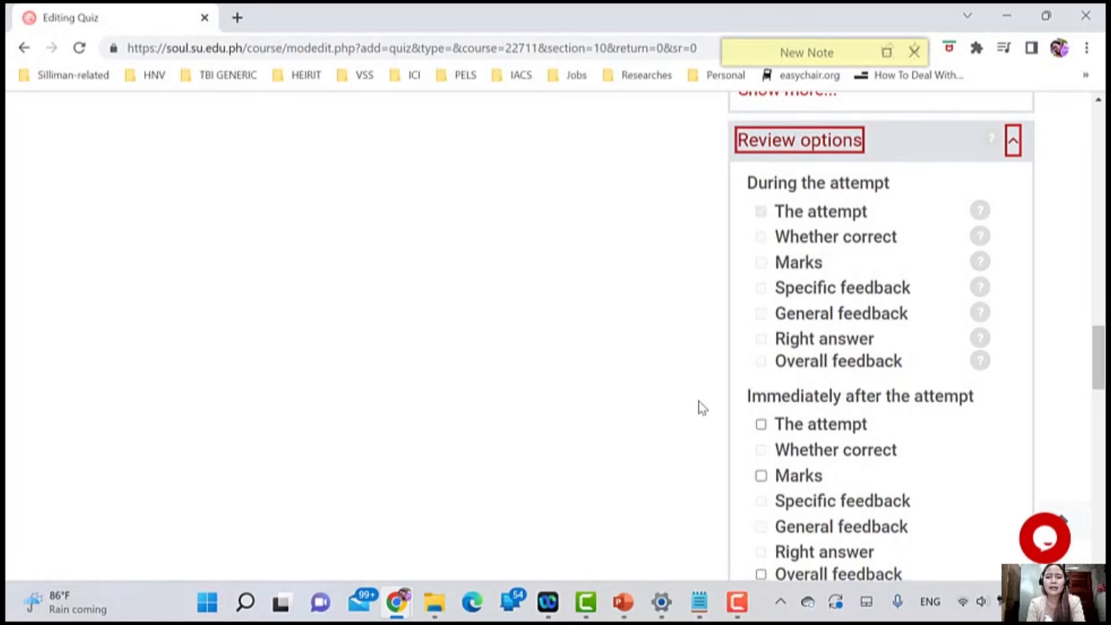
pyautogui.scroll(-1, 711, 404)
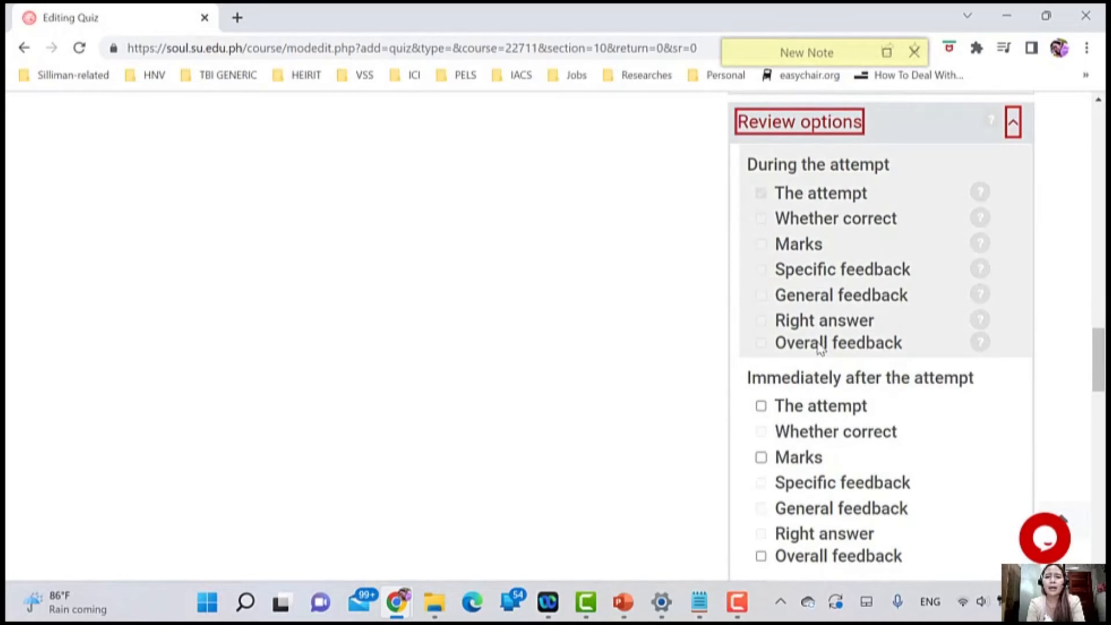
pyautogui.scroll(-1, 813, 408)
pyautogui.scroll(-2, 814, 417)
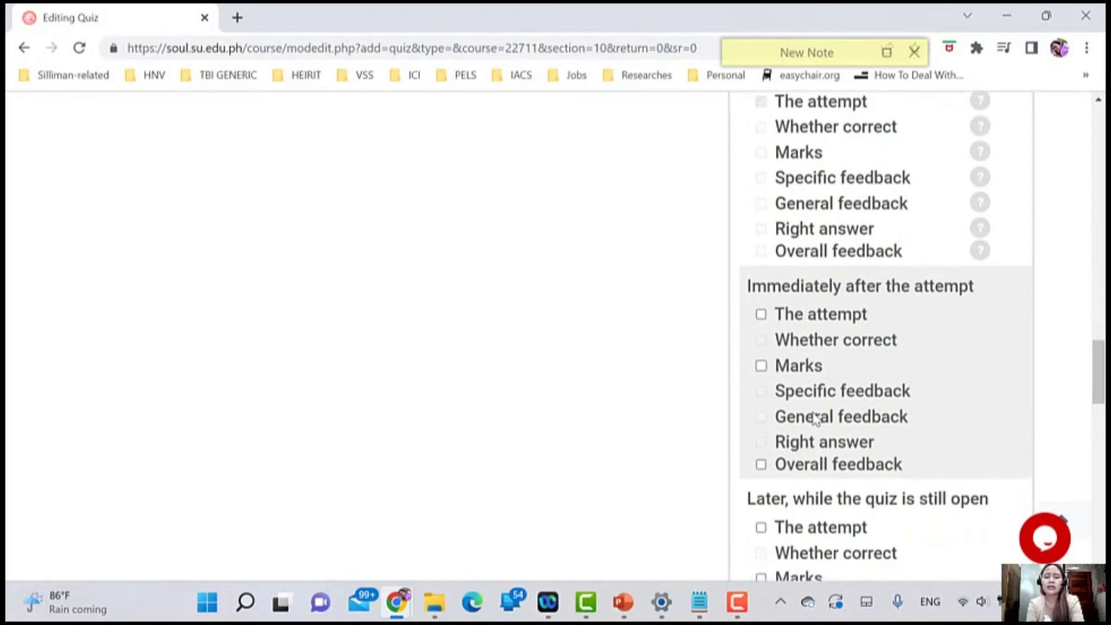
pyautogui.scroll(-2, 814, 418)
pyautogui.scroll(-2, 815, 418)
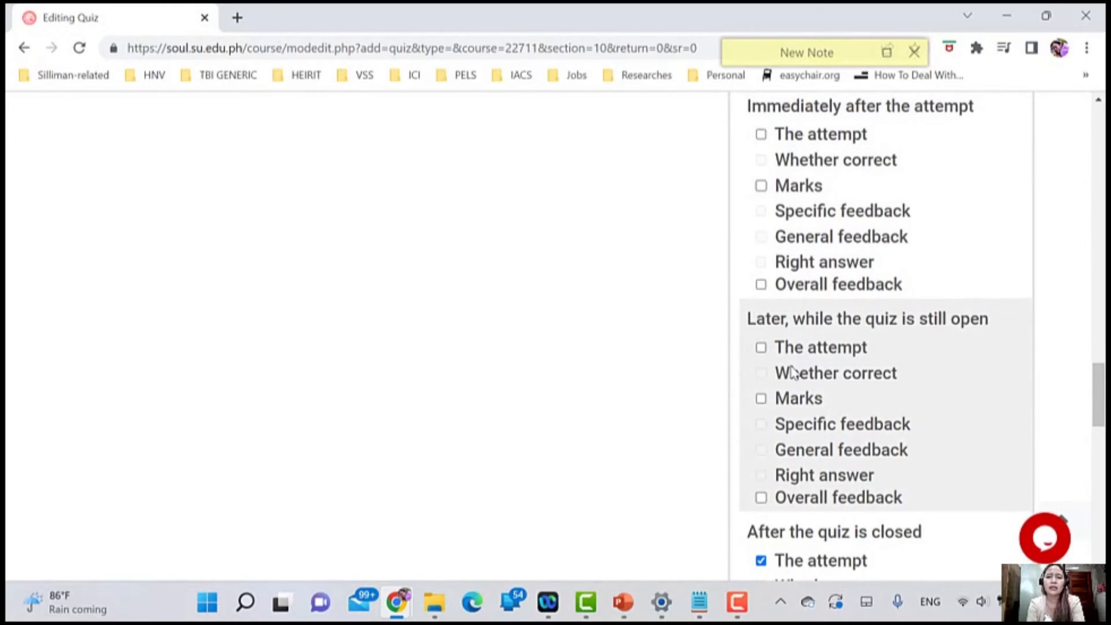
pyautogui.scroll(-1, 901, 451)
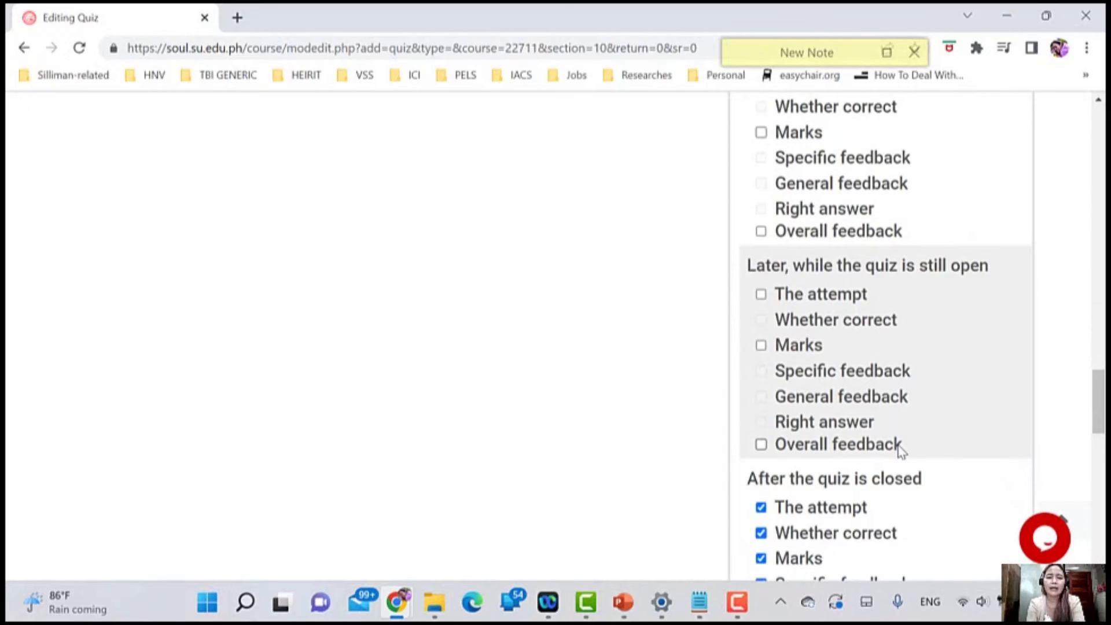
pyautogui.scroll(-3, 900, 449)
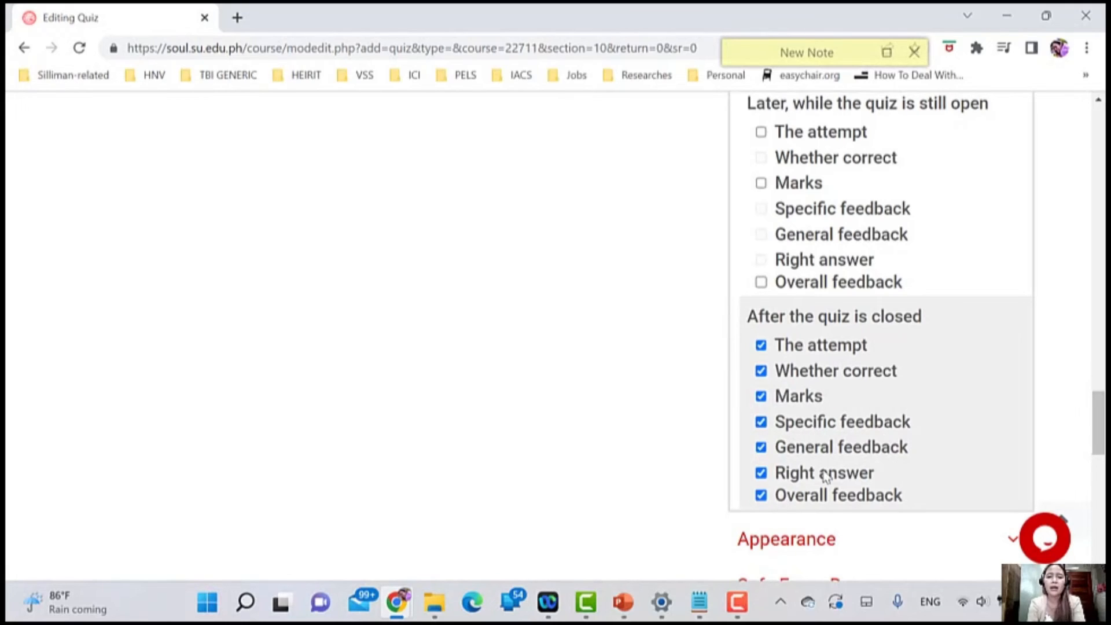
# Step: Allow only Overall feedback to be reviewed after the quiz is closed, clearing the attempt, correctness, marks, specific and general feedback and right answer
pyautogui.click(828, 498)
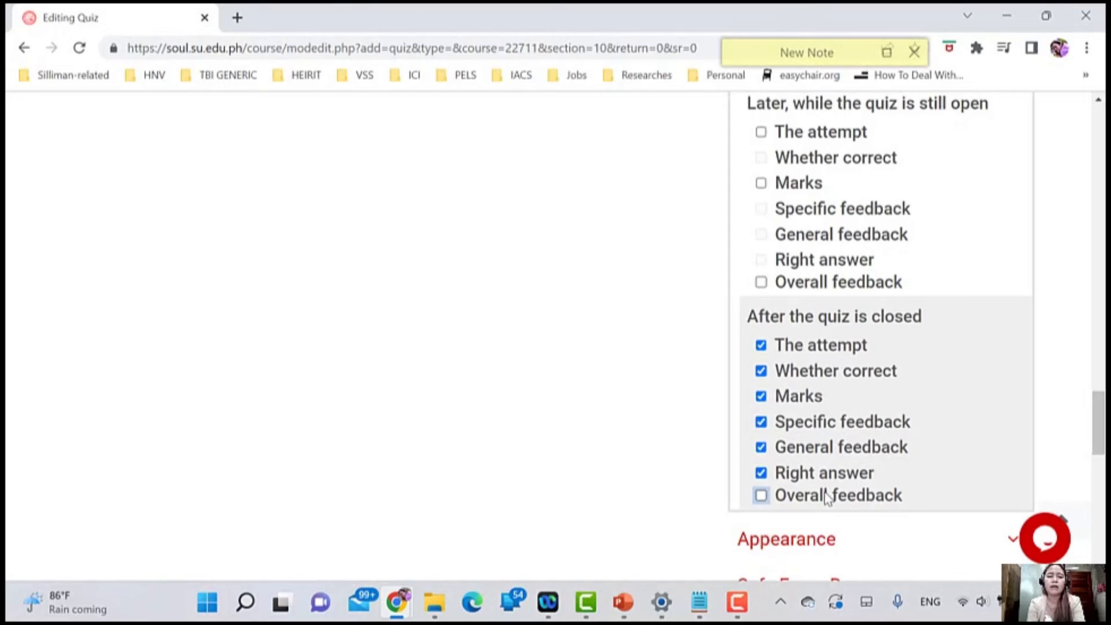
pyautogui.click(833, 472)
pyautogui.click(836, 451)
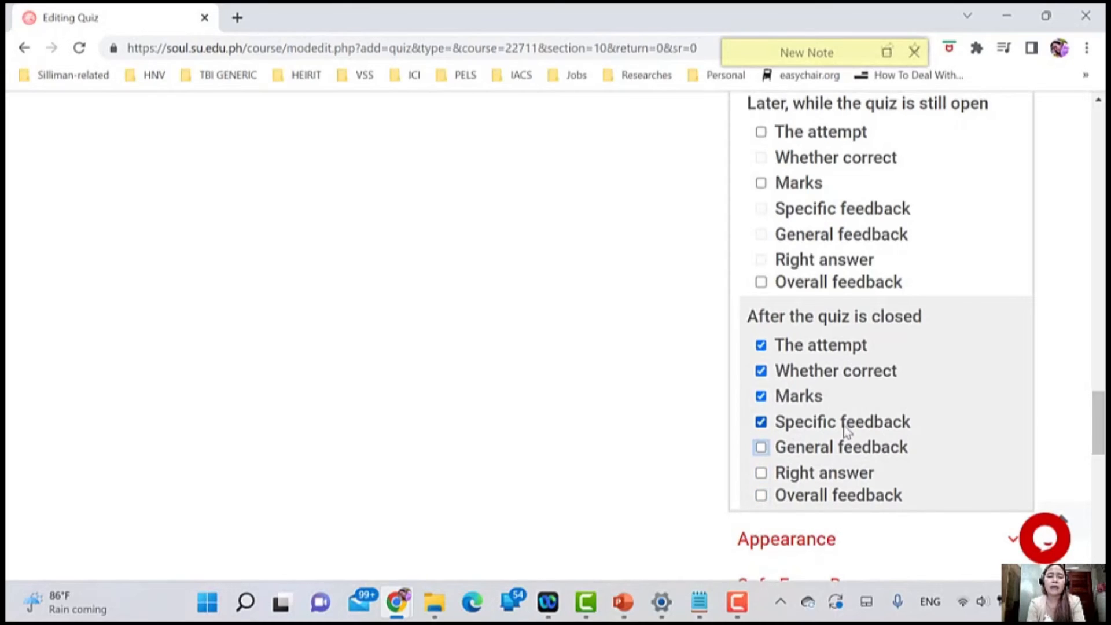
pyautogui.click(842, 427)
pyautogui.click(821, 404)
pyautogui.click(829, 373)
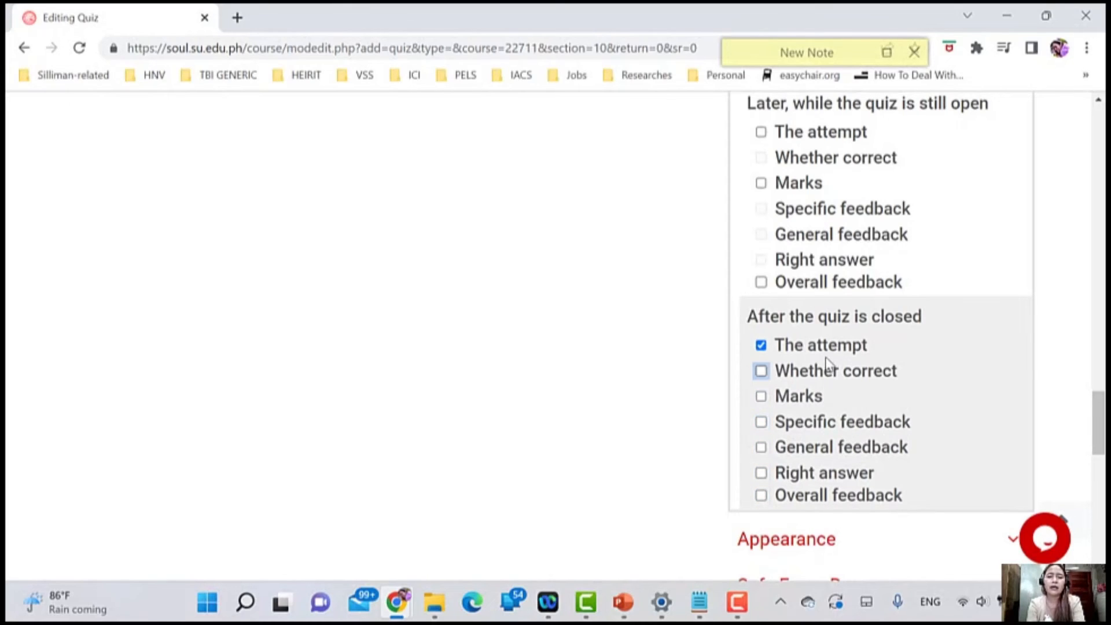
pyautogui.click(829, 351)
pyautogui.click(815, 499)
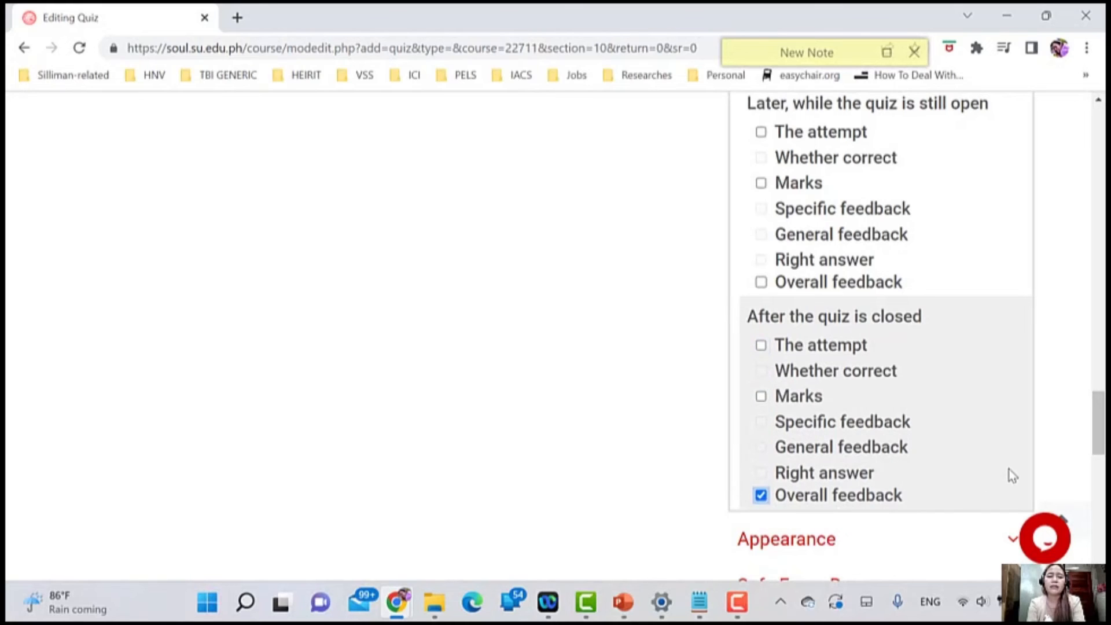
# Step: Expand the quiz's Appearance settings and examine the user picture and decimal places options
pyautogui.scroll(-3, 1009, 469)
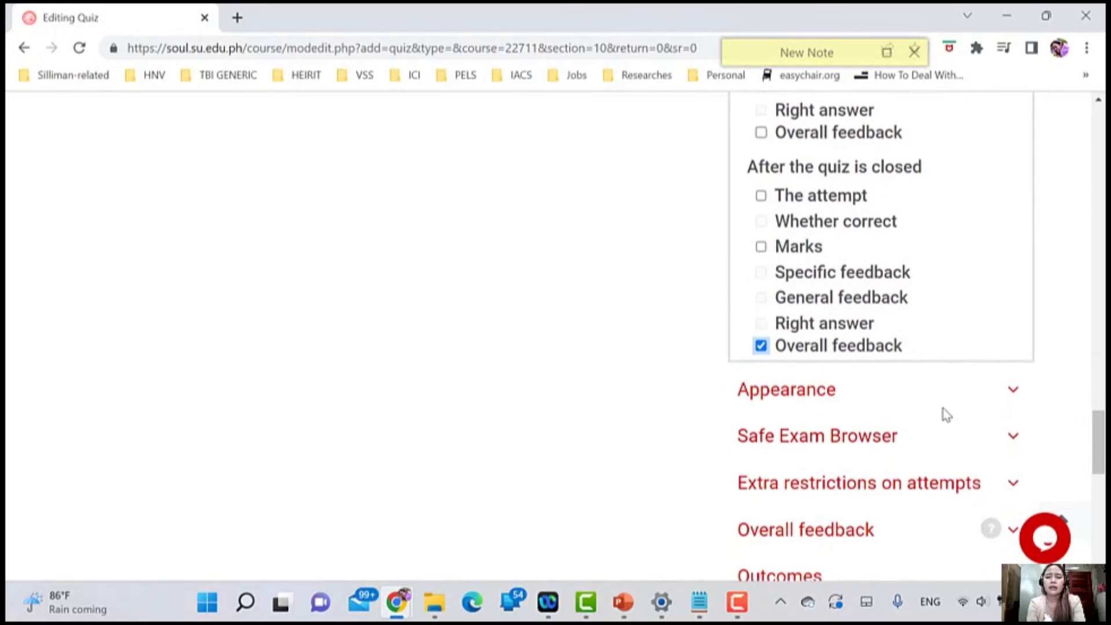
pyautogui.click(938, 395)
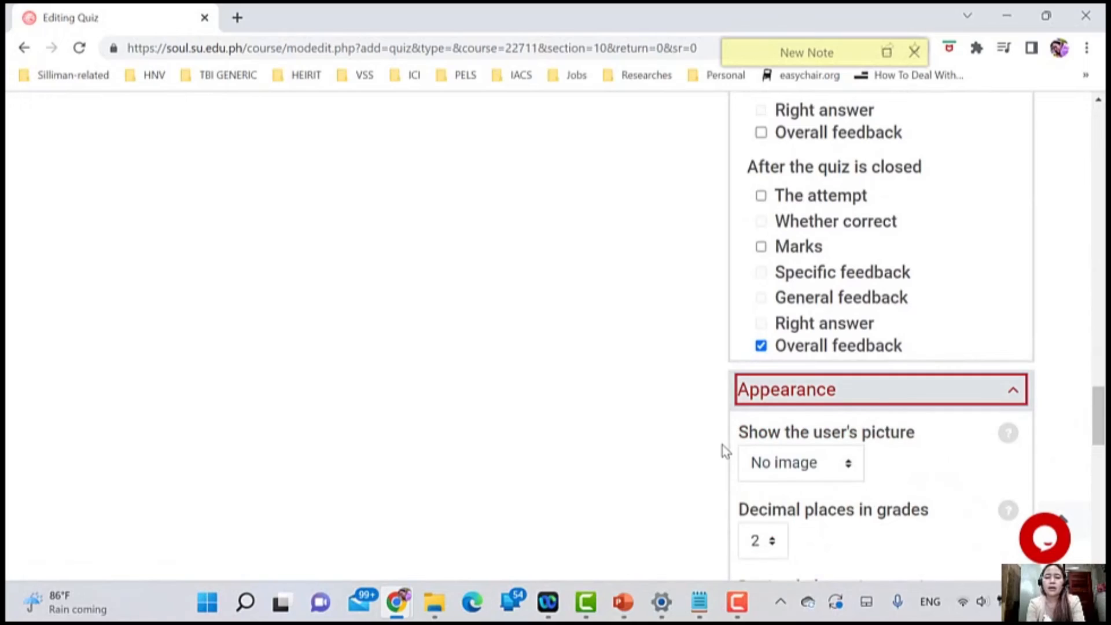
pyautogui.scroll(-2, 723, 445)
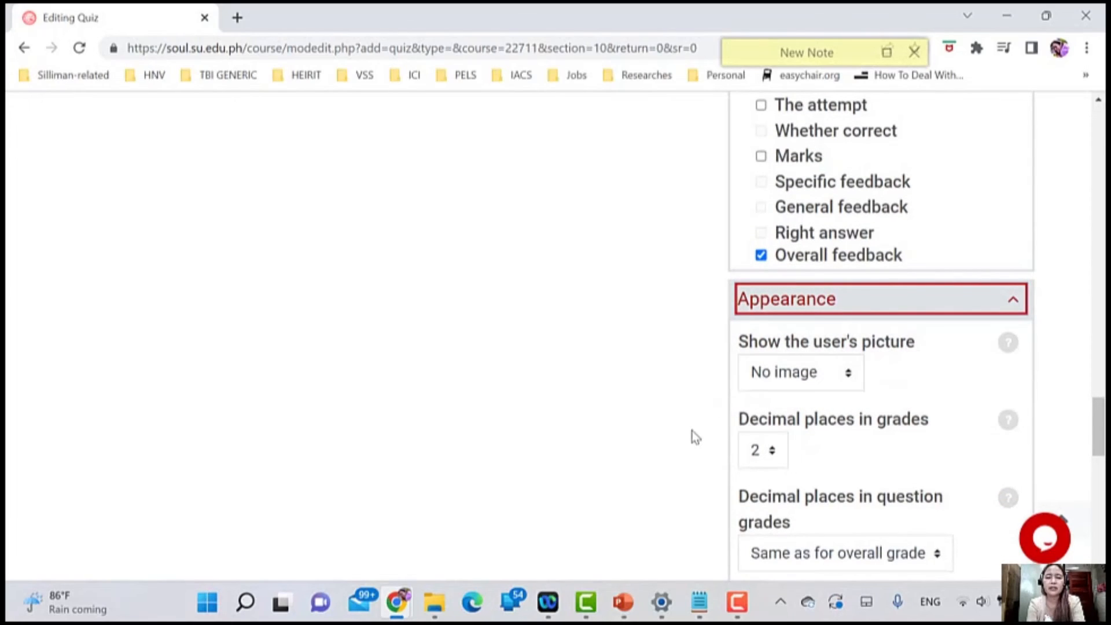
pyautogui.scroll(-1, 694, 437)
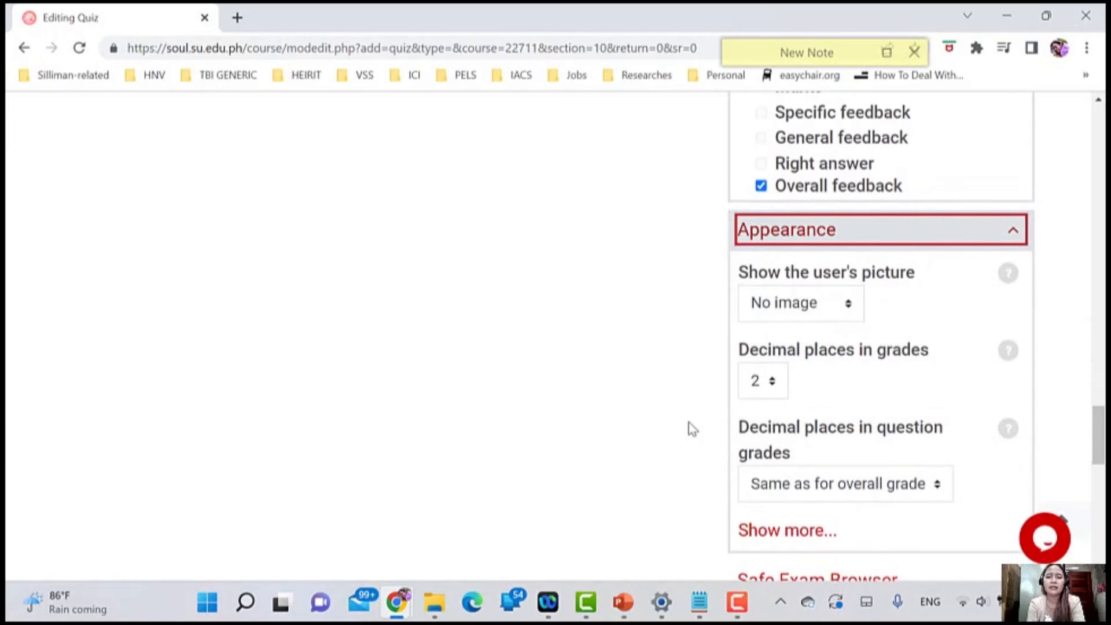
pyautogui.scroll(-2, 689, 425)
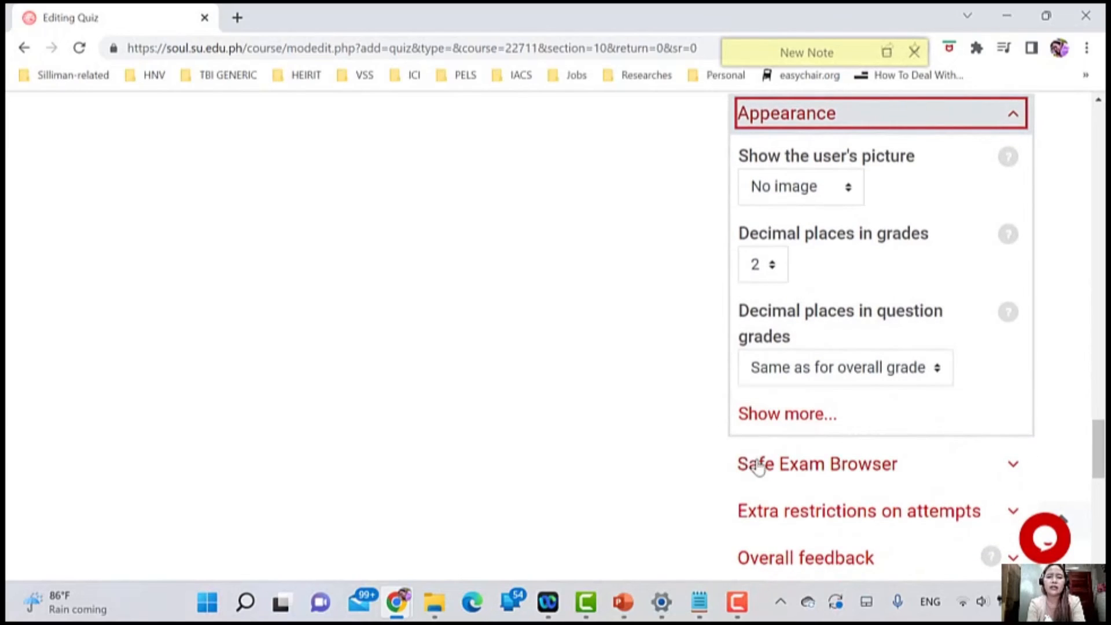
# Step: Expand the Safe Exam Browser and Extra restrictions on attempts settings and examine the password, network address and enforced delay options
pyautogui.scroll(-1, 758, 466)
pyautogui.scroll(-2, 758, 466)
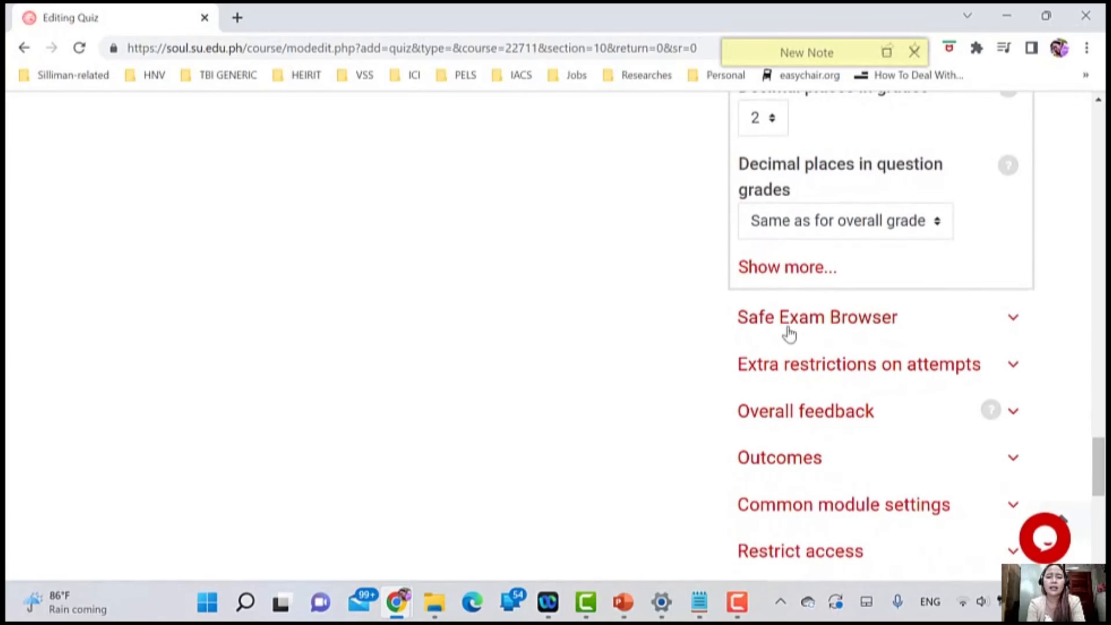
pyautogui.click(855, 322)
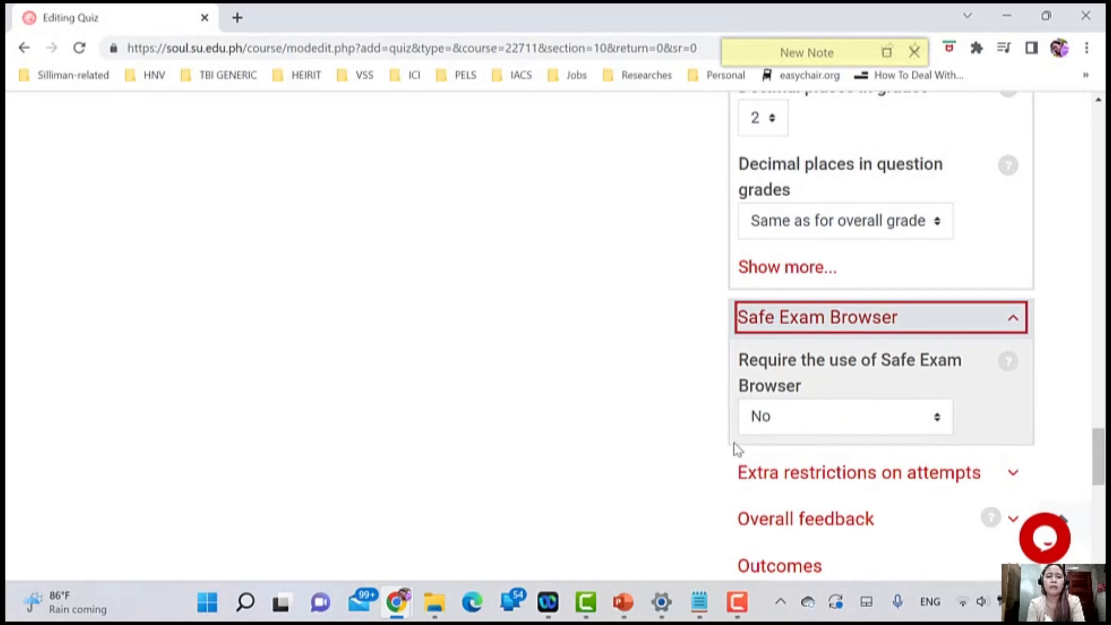
pyautogui.click(753, 478)
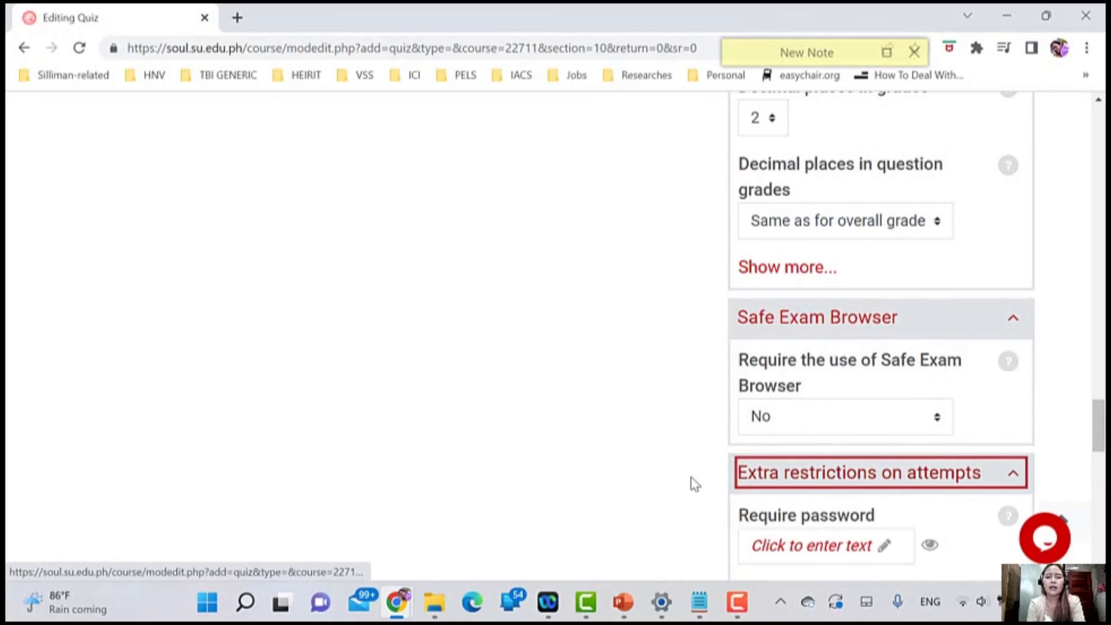
pyautogui.scroll(-2, 694, 484)
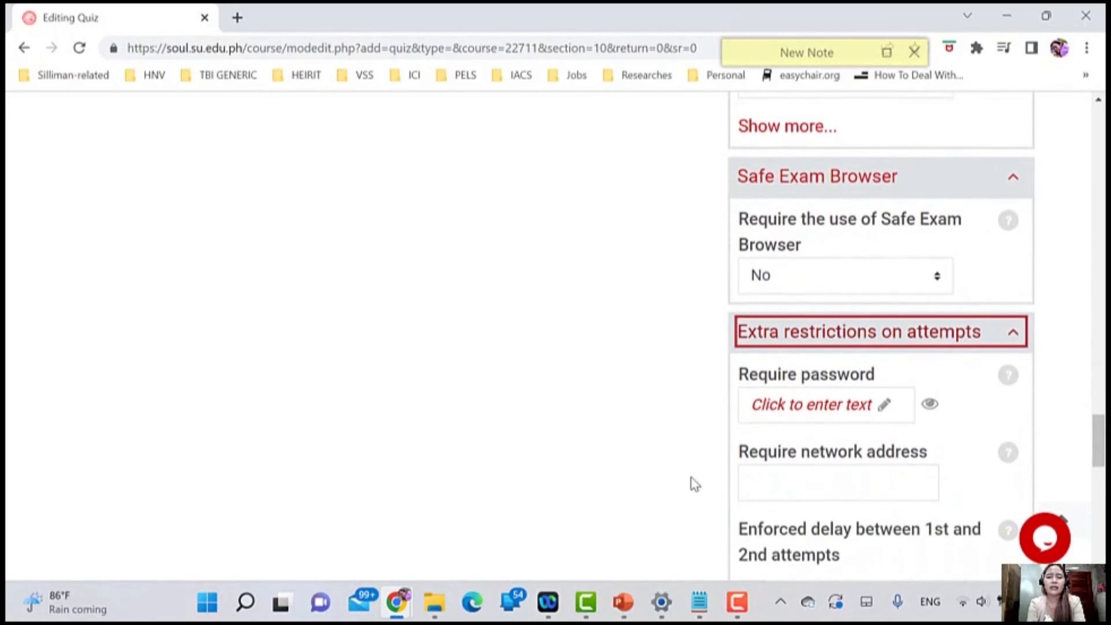
pyautogui.scroll(-1, 694, 484)
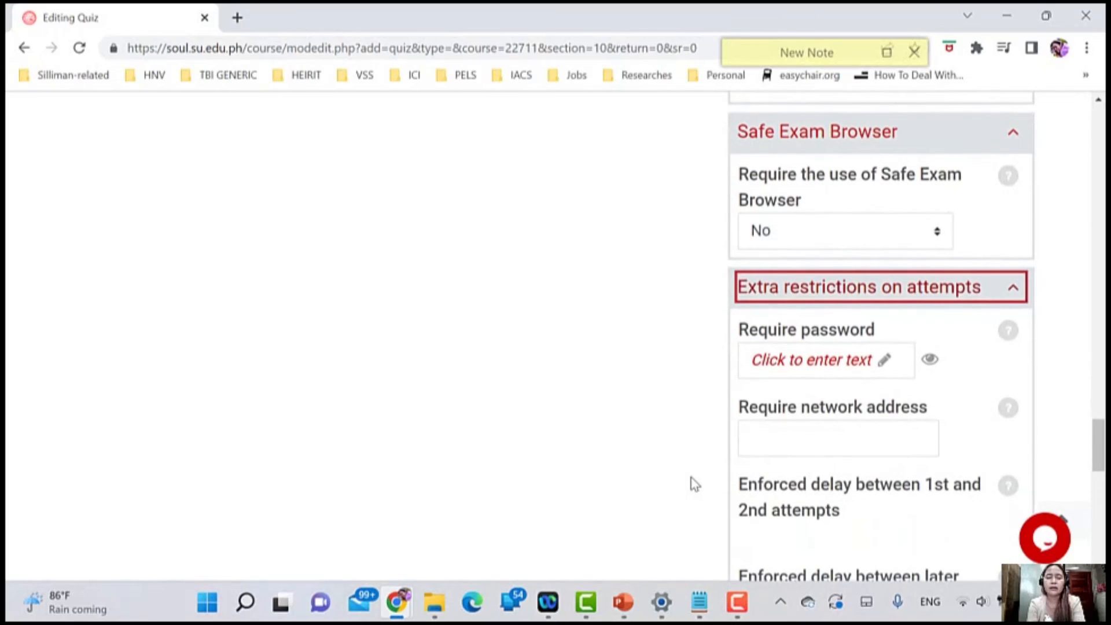
pyautogui.scroll(-1, 694, 485)
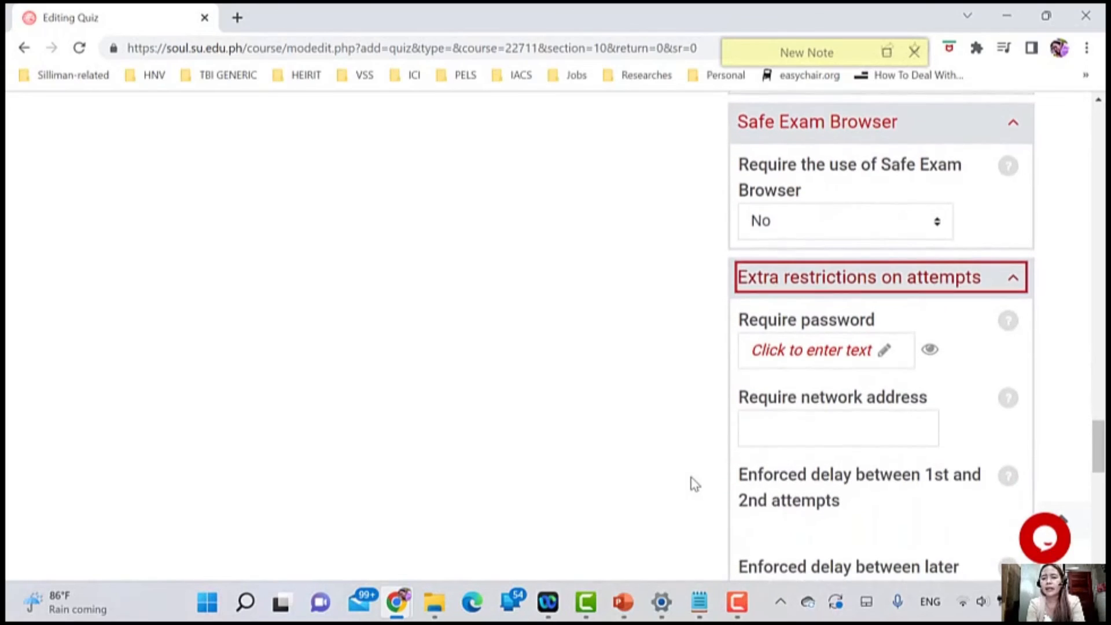
pyautogui.scroll(-1, 694, 484)
pyautogui.scroll(-3, 695, 458)
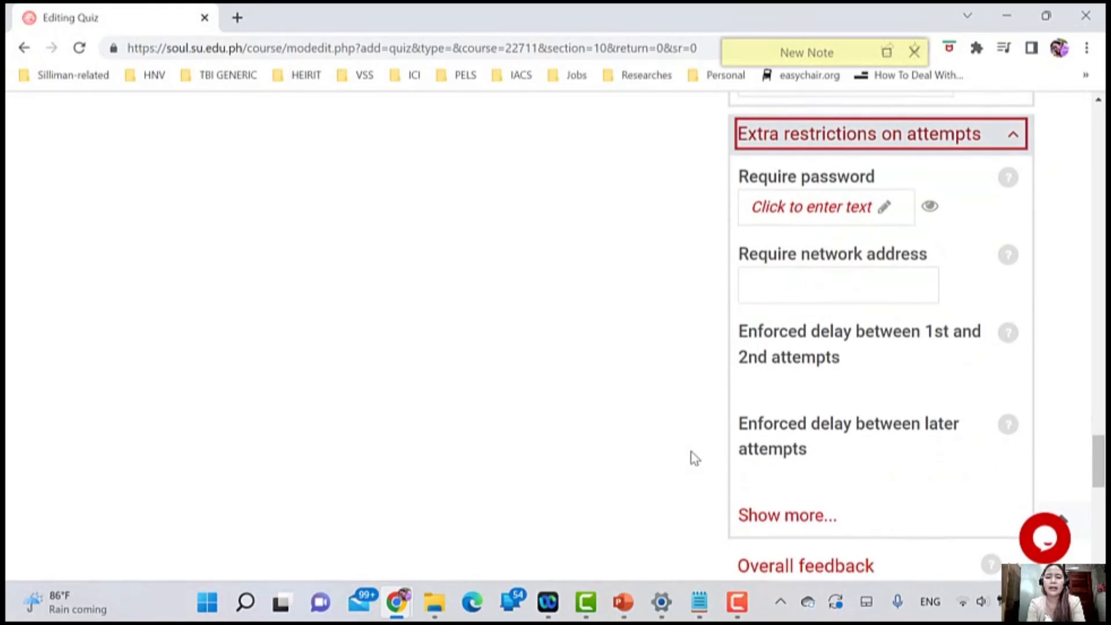
# Step: Expand the quiz's Overall feedback settings and examine the grade boundary and feedback fields
pyautogui.click(770, 491)
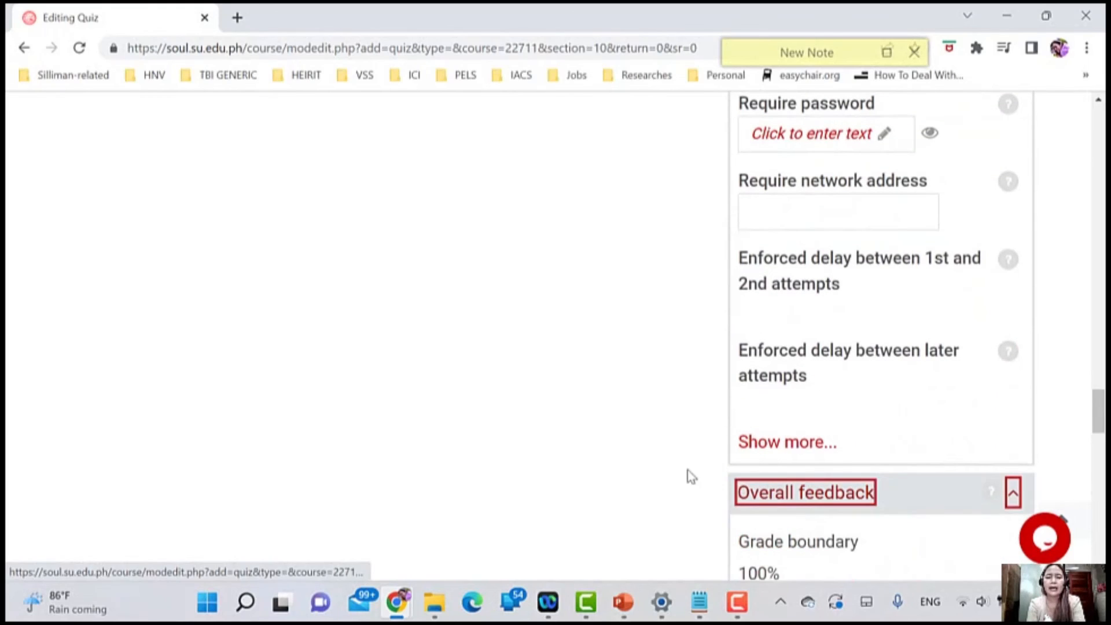
pyautogui.scroll(-3, 690, 477)
pyautogui.scroll(-2, 690, 476)
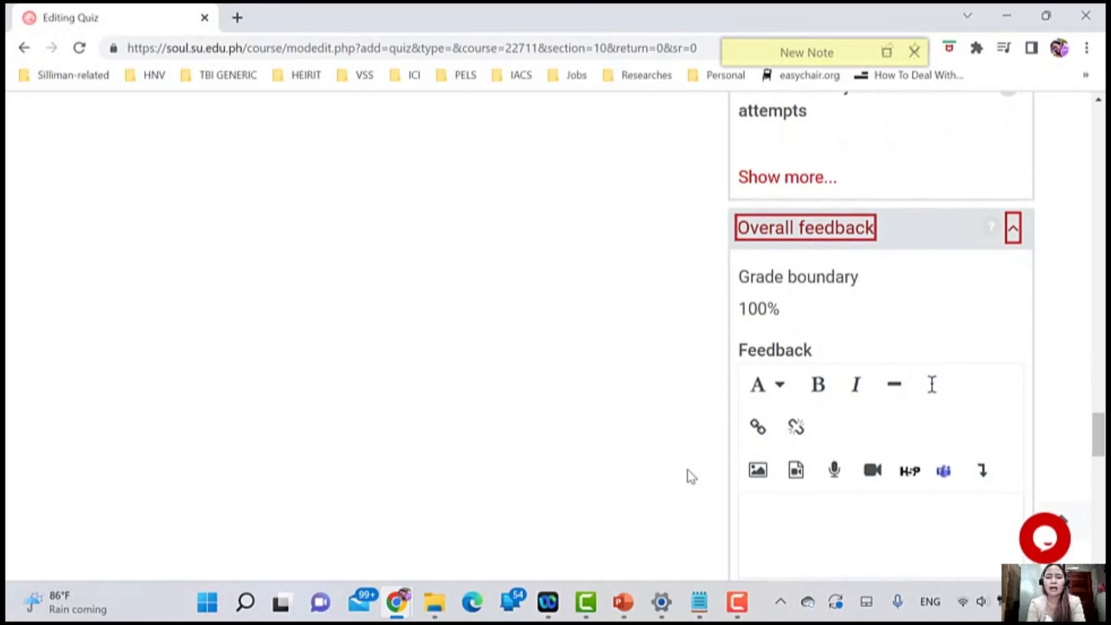
pyautogui.scroll(-2, 690, 476)
pyautogui.scroll(-8, 692, 476)
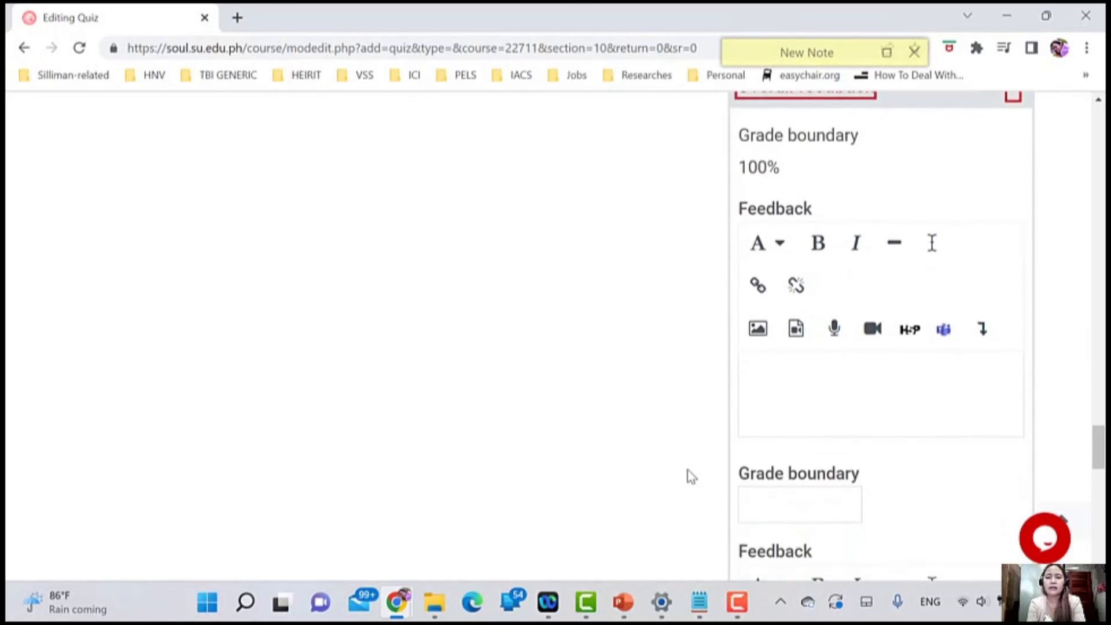
pyautogui.scroll(-3, 690, 476)
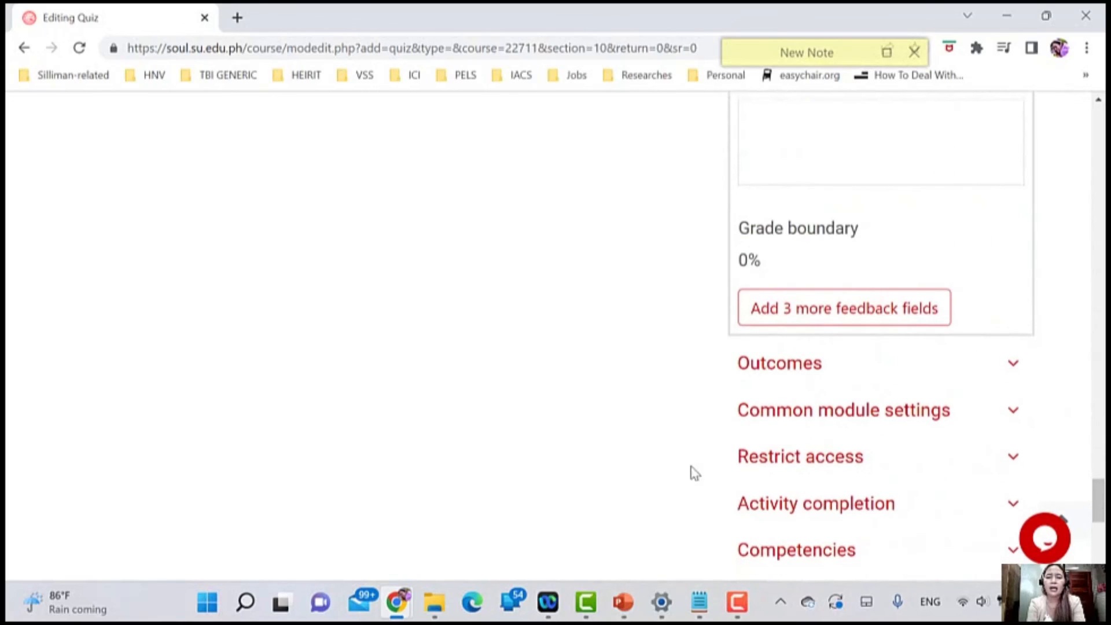
# Step: Expand the quiz's Outcomes section and open the Common module settings
pyautogui.click(774, 375)
pyautogui.scroll(-3, 656, 441)
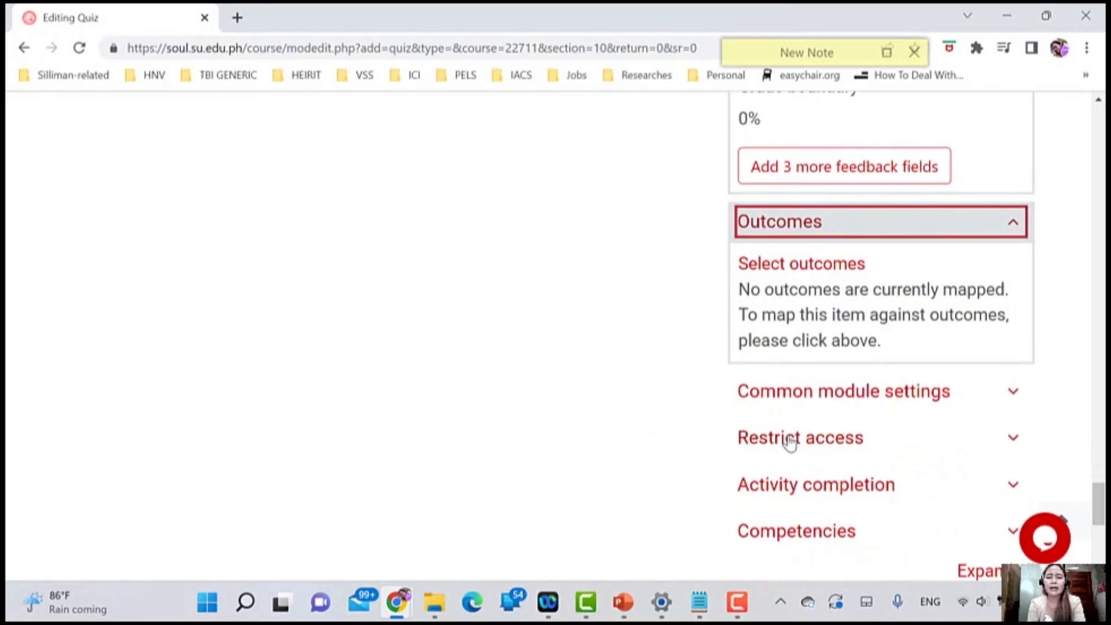
pyautogui.click(804, 395)
# Step: Review the Final Exam quiz's Timing, Grade, Layout, Question behavior and Review options settings
pyautogui.scroll(3, 649, 446)
pyautogui.scroll(10, 650, 446)
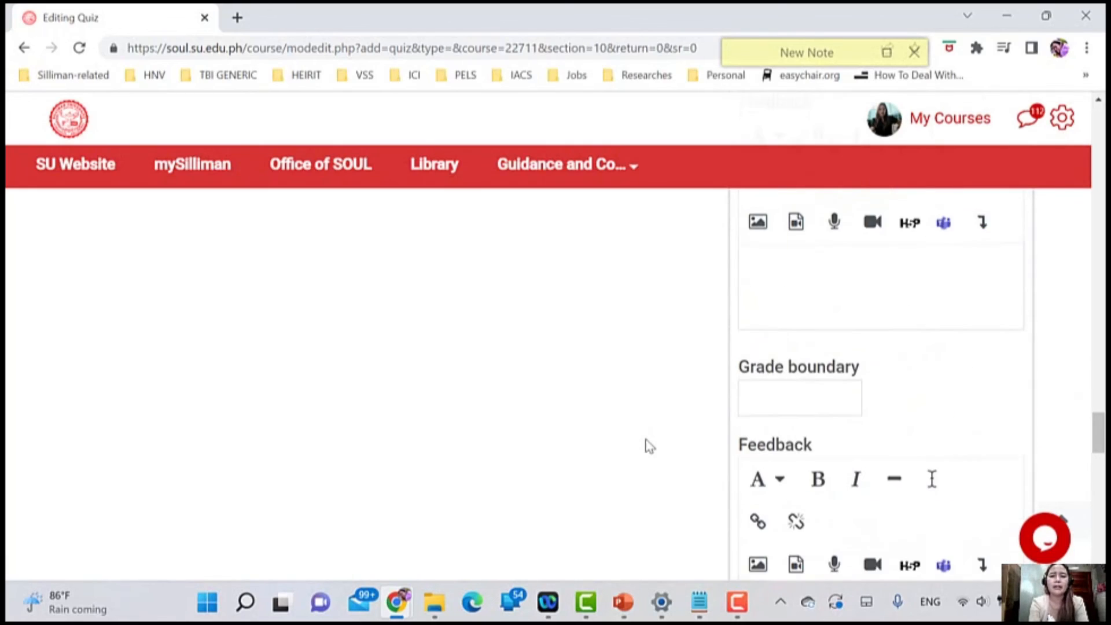
pyautogui.scroll(15, 649, 446)
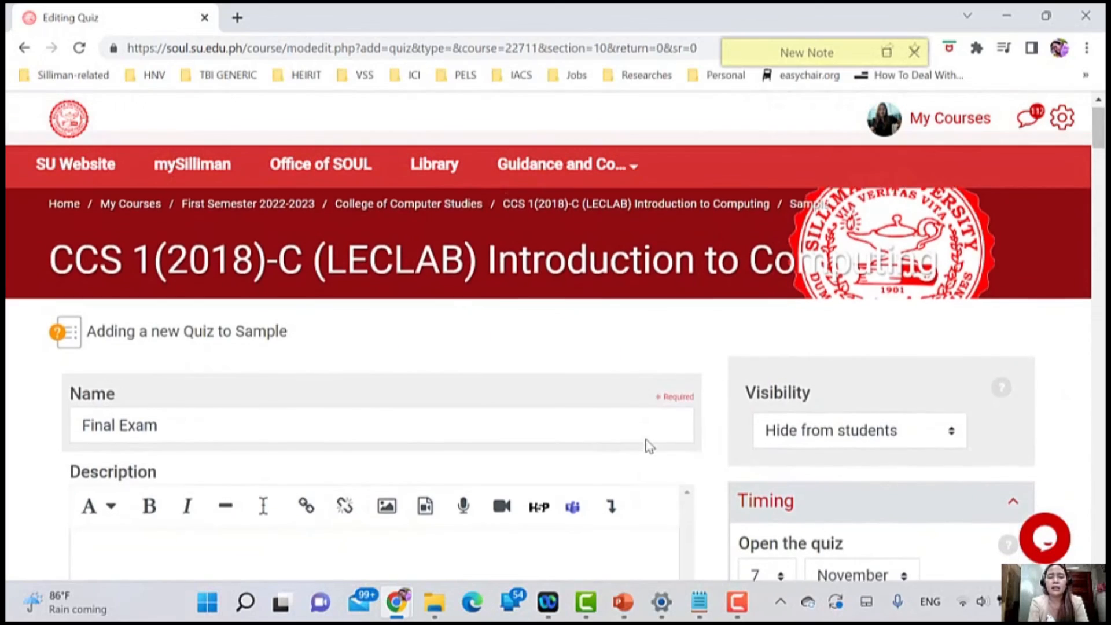
pyautogui.scroll(-4, 649, 446)
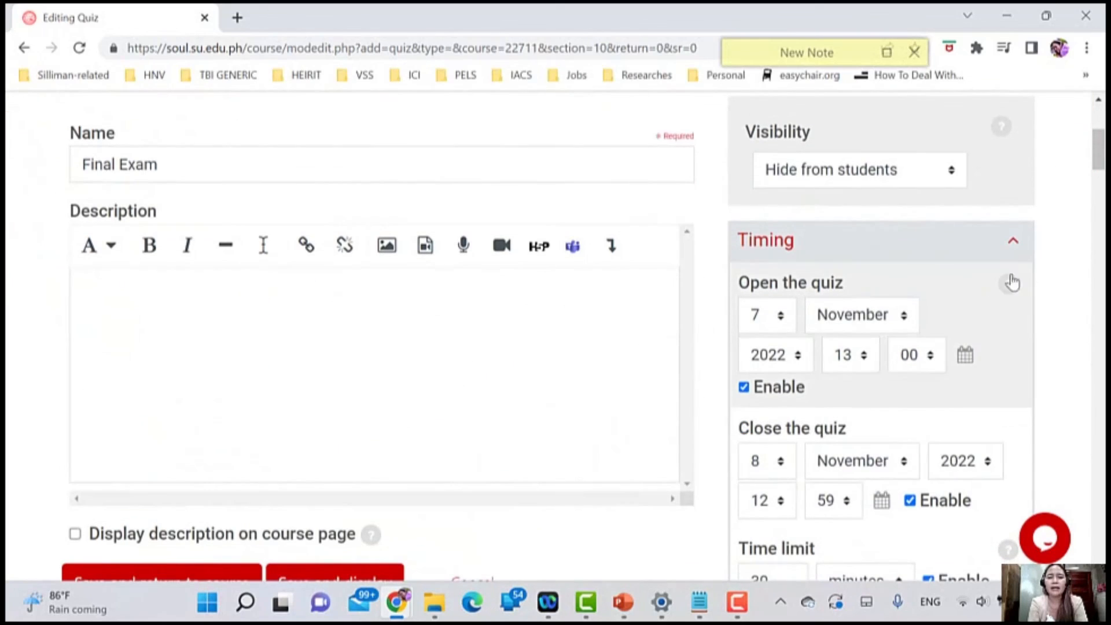
pyautogui.scroll(-4, 885, 366)
pyautogui.scroll(-7, 887, 366)
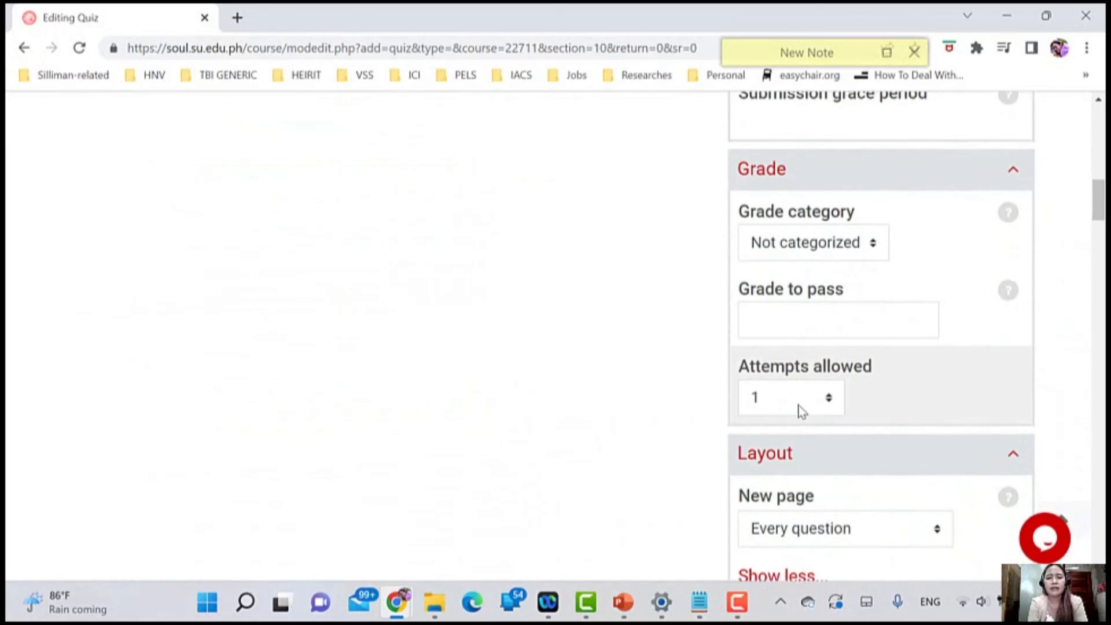
pyautogui.scroll(-3, 618, 439)
pyautogui.scroll(-1, 625, 437)
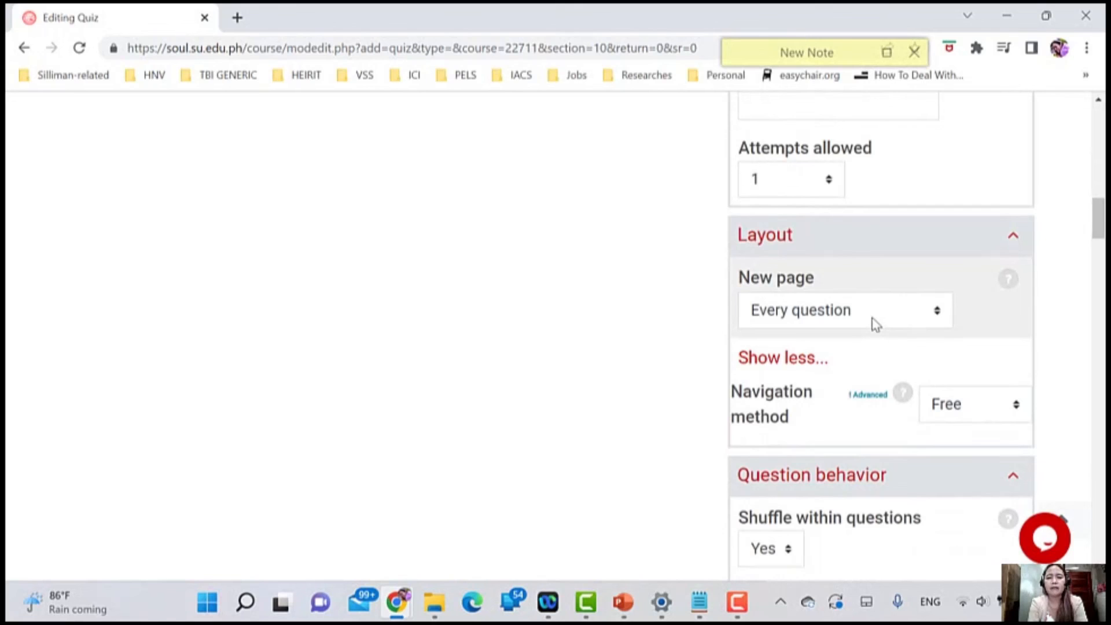
pyautogui.scroll(-4, 874, 323)
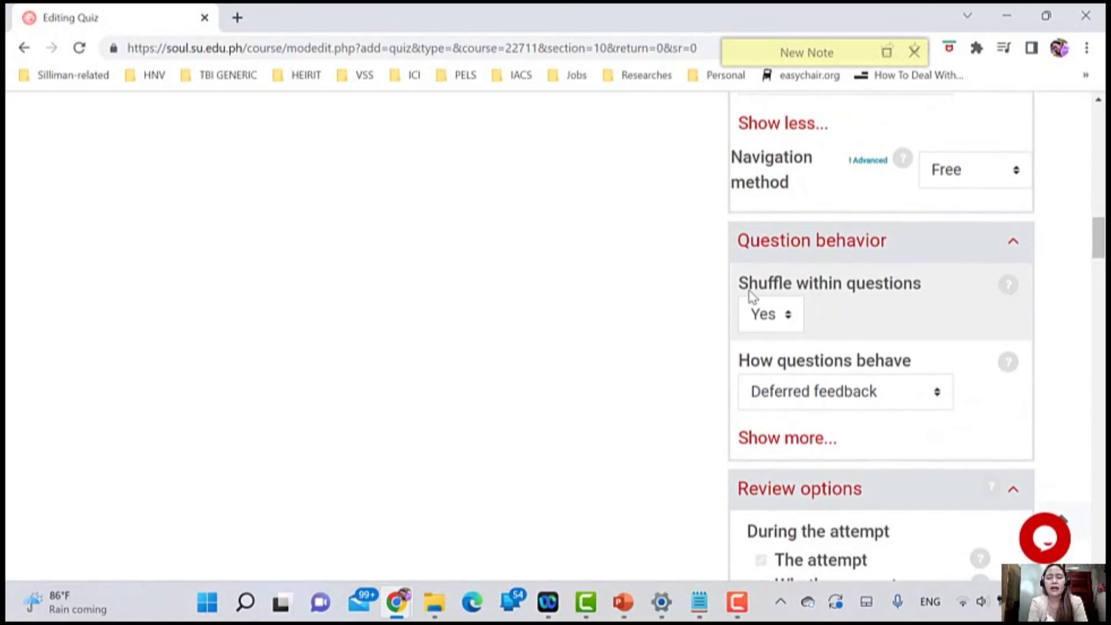
pyautogui.scroll(-5, 784, 331)
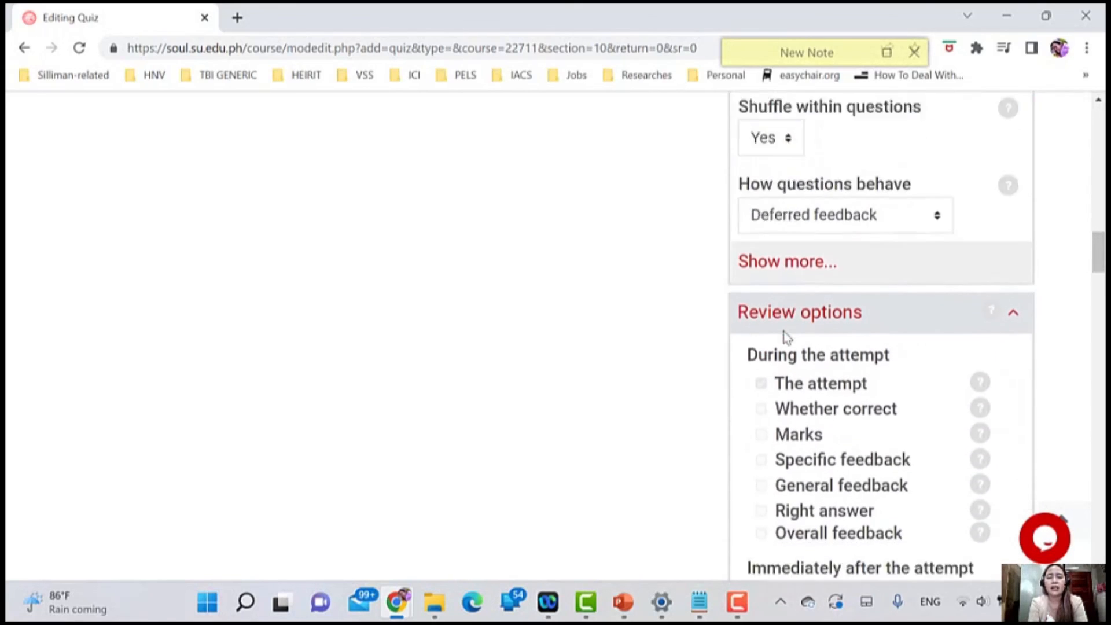
pyautogui.scroll(-4, 743, 405)
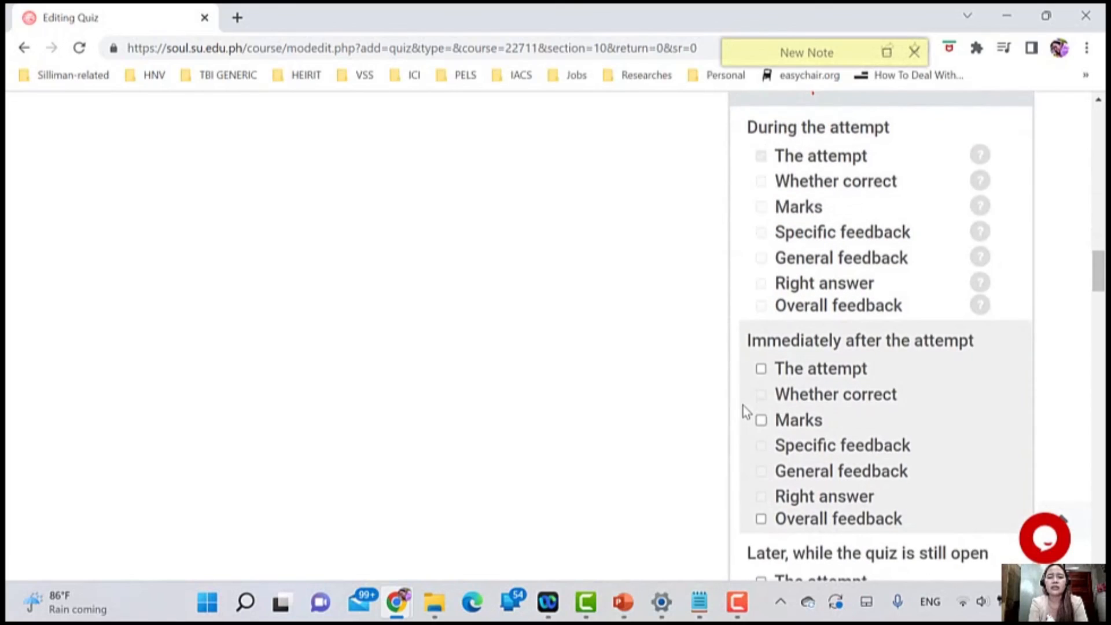
pyautogui.scroll(9, 743, 405)
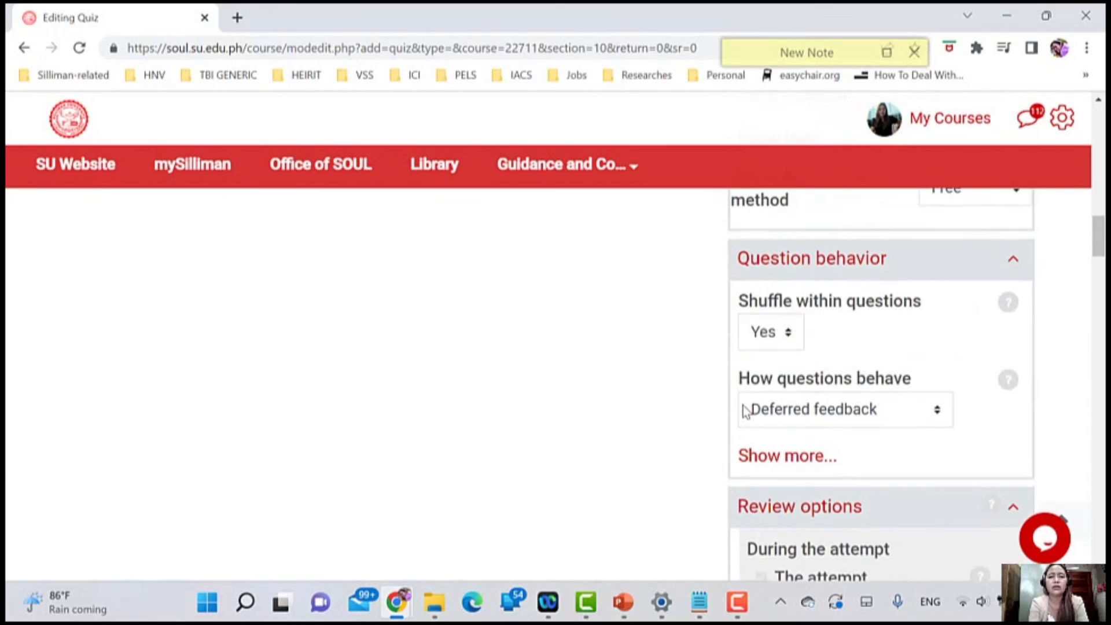
pyautogui.scroll(-3, 744, 405)
pyautogui.scroll(1, 743, 405)
# Step: Save the Final Exam quiz without a description and return to the course
pyautogui.scroll(15, 743, 405)
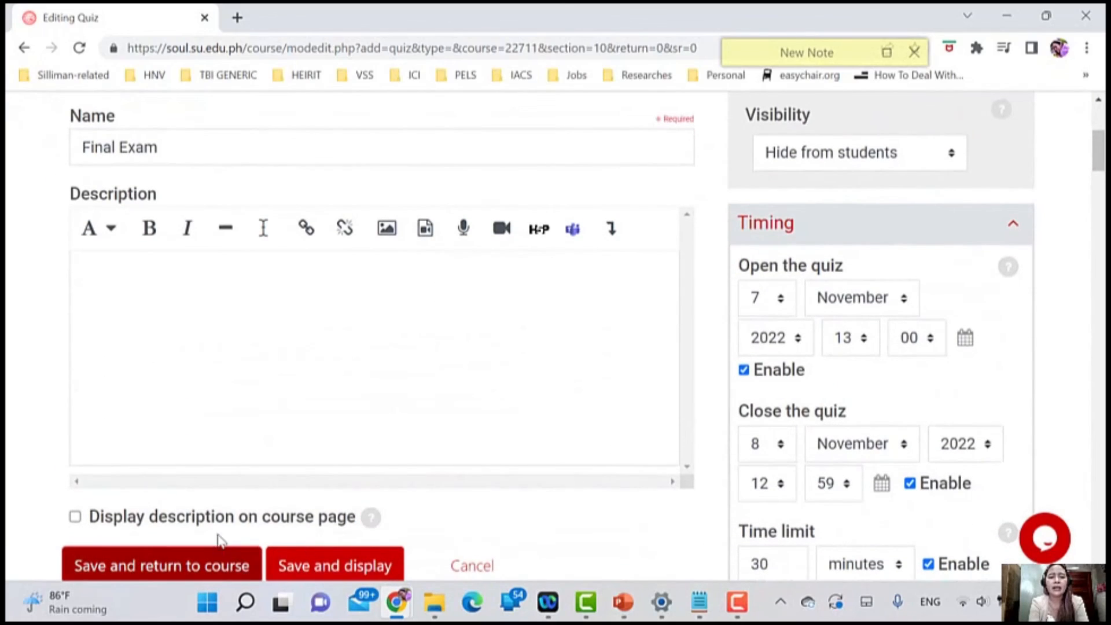
pyautogui.click(240, 351)
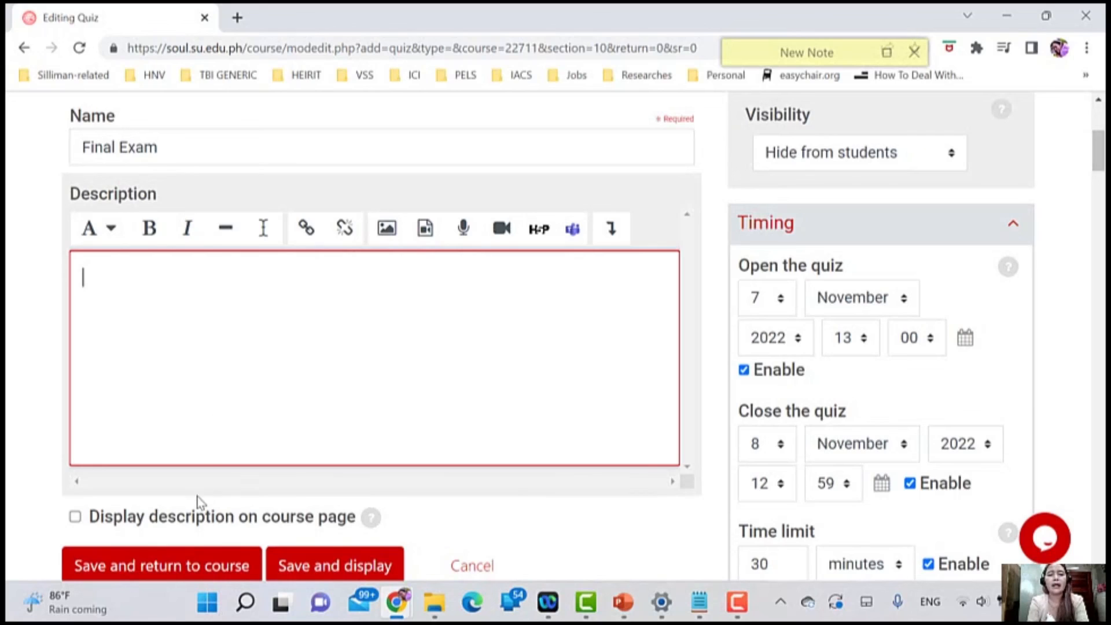
pyautogui.click(217, 562)
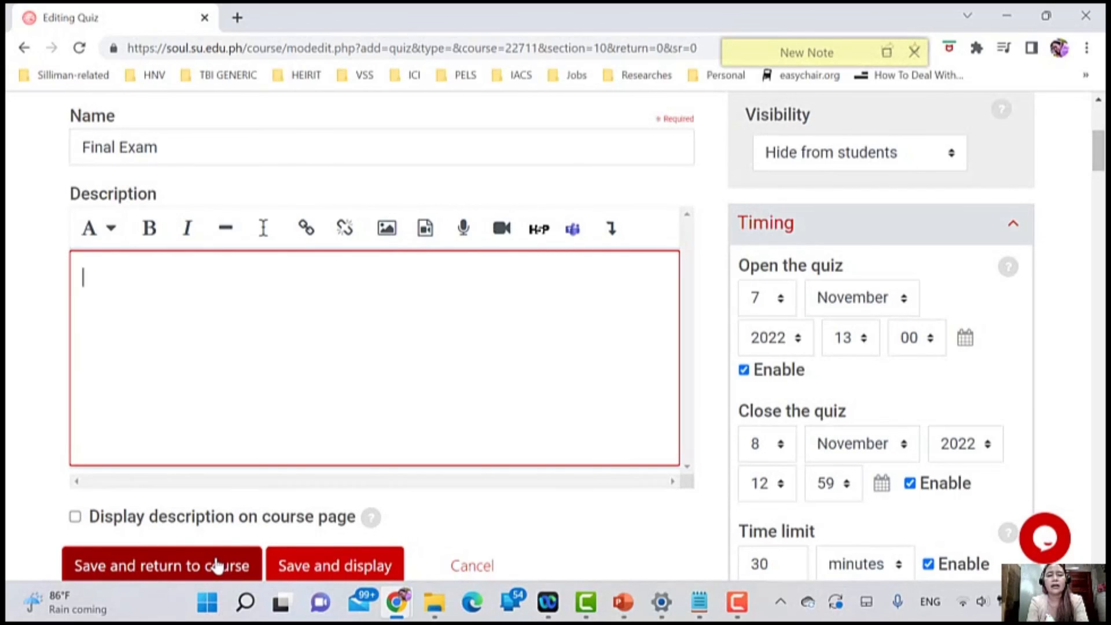